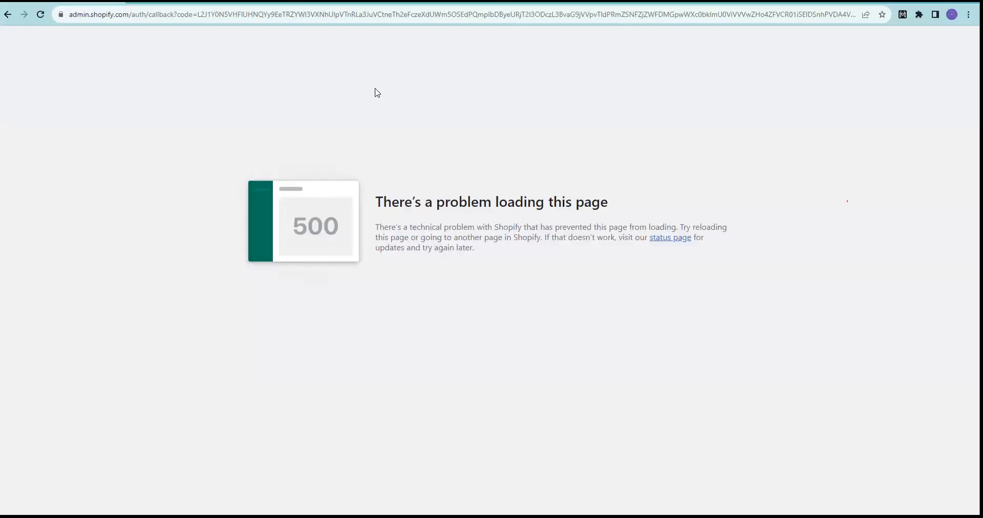
Try to reload the store admin page and to open it in a new tab from the store's bookmark.
left_click(40, 15)
left_click_drag(566, 227, 587, 228)
left_click(420, 239)
left_click(40, 15)
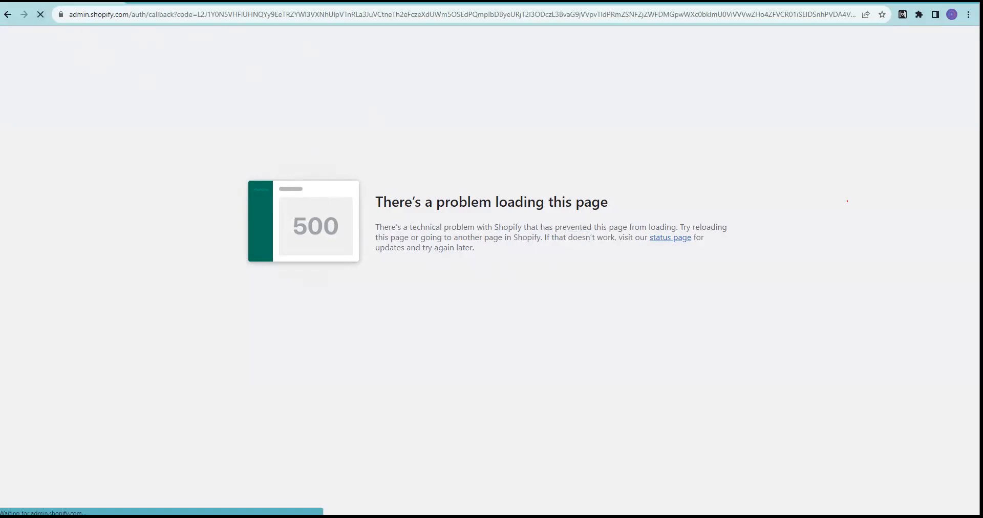
key("ctrl+t")
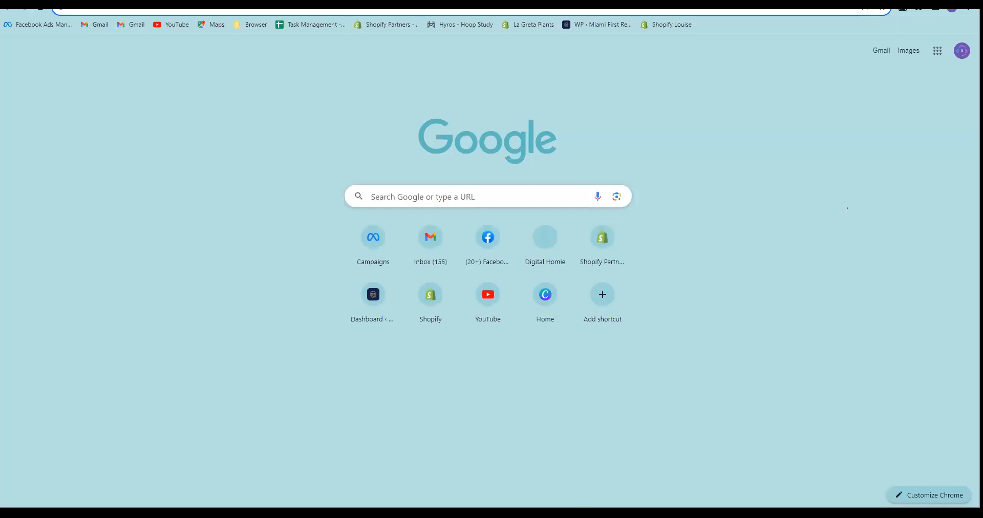
left_click(669, 25)
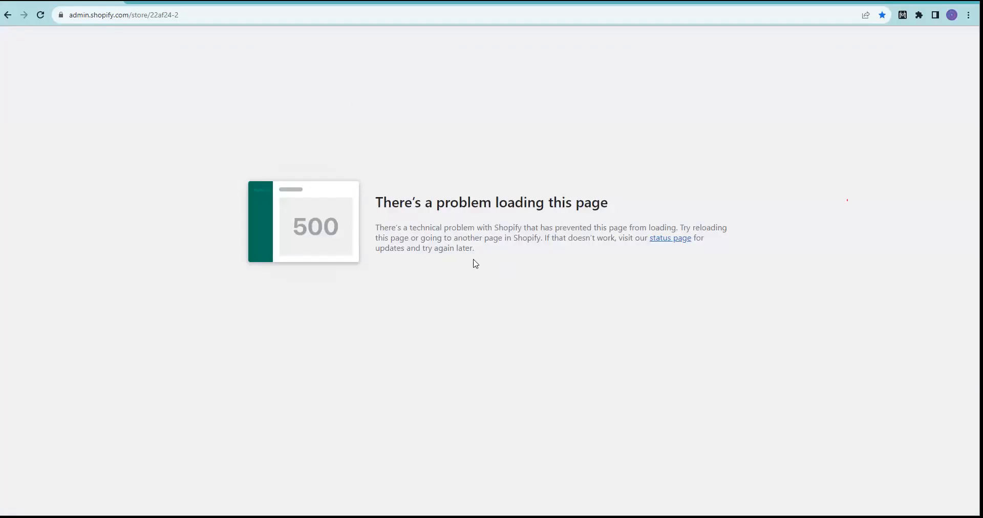
Read the page loading error and check the overall system status on Shopify's status page.
left_click_drag(404, 228, 607, 230)
left_click(579, 231)
left_click(403, 242)
left_click_drag(467, 238, 525, 239)
left_click(528, 242)
left_click(675, 239)
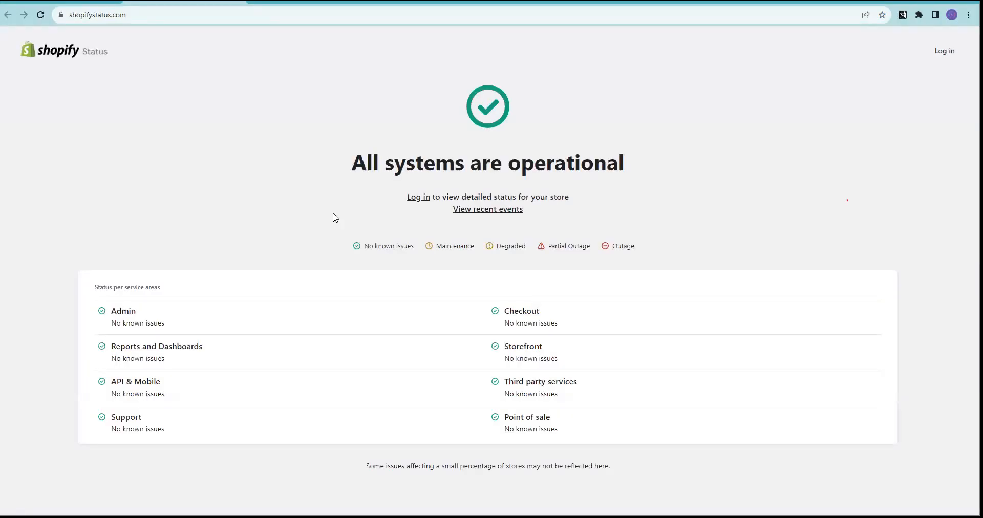
left_click_drag(421, 160, 541, 159)
left_click(582, 167)
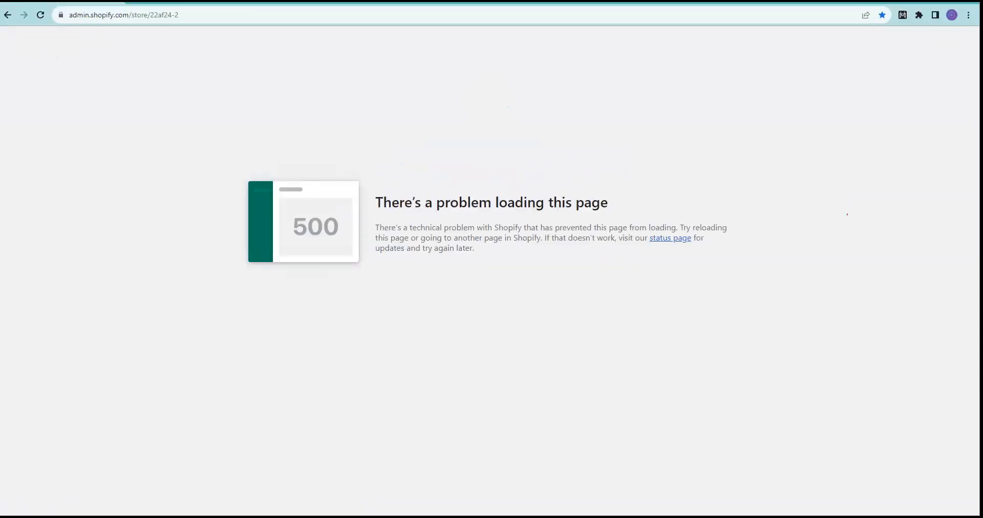
Try to open the store admin and the La Greta Plants admin from their bookmarks in new tabs.
key("ctrl+t")
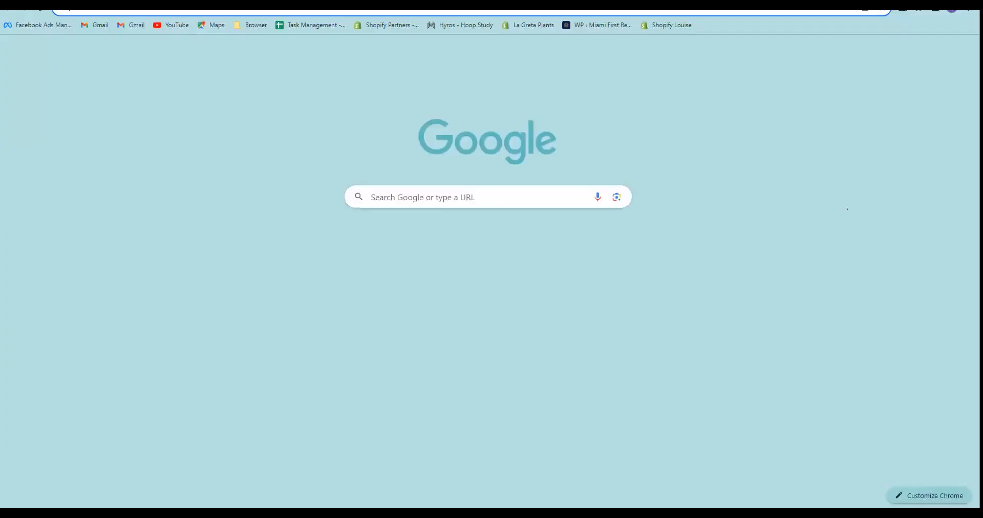
left_click(659, 26)
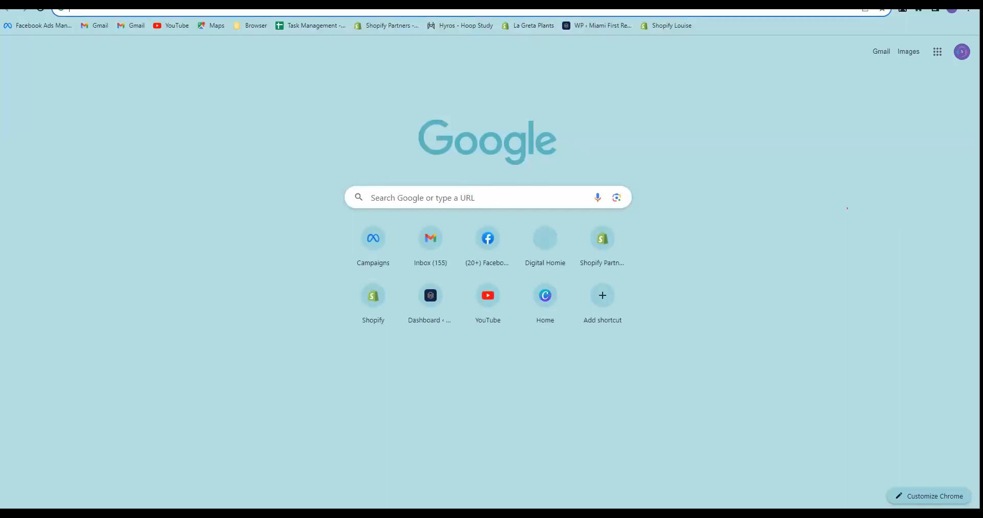
left_click(519, 28)
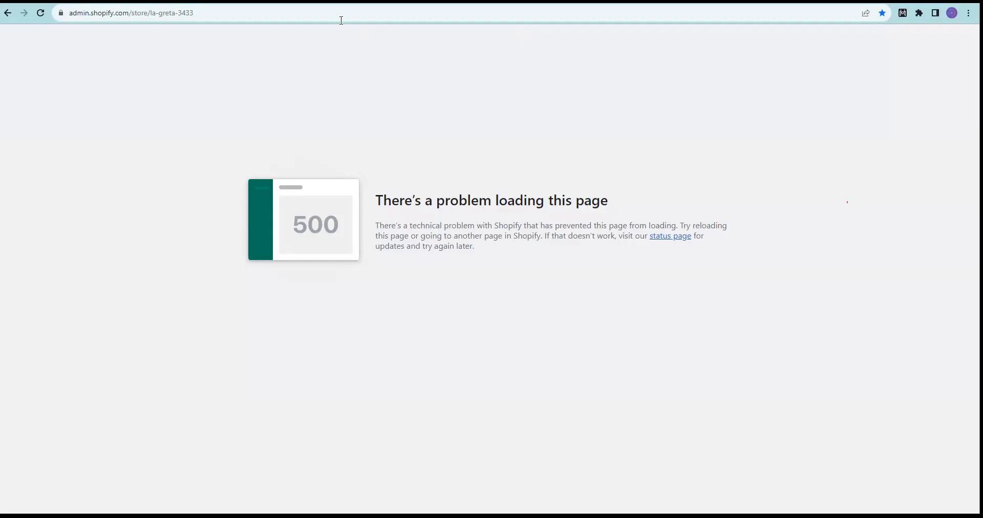
left_click(41, 14)
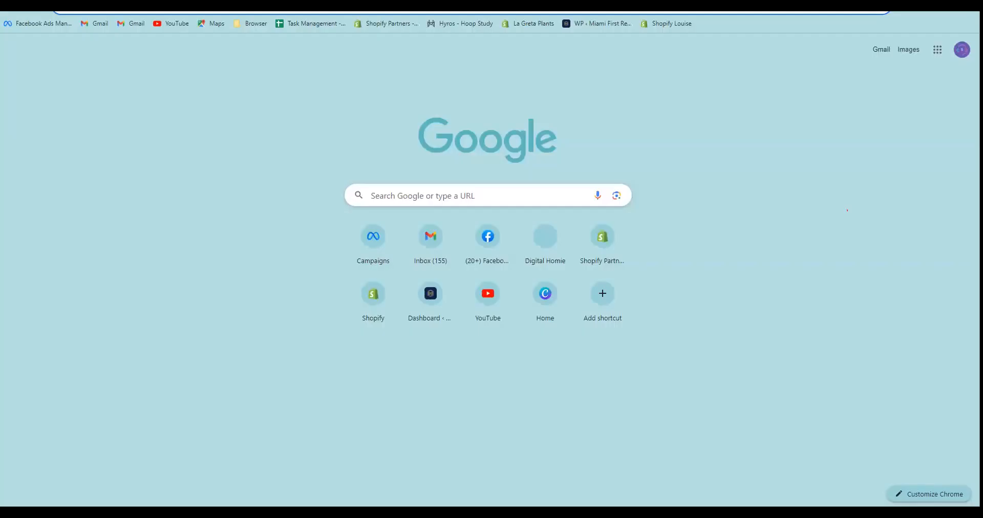
Open the Dear Twyla store admin from its bookmark, reloading as needed, and go to the store's settings.
left_click(649, 26)
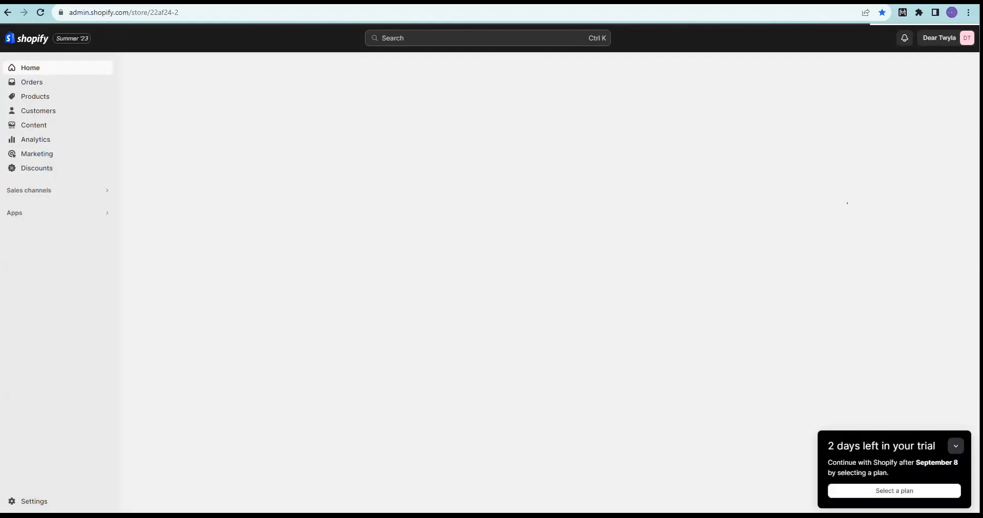
right_click(433, 516)
left_click(433, 505)
right_click(207, 516)
left_click(207, 505)
left_click(40, 12)
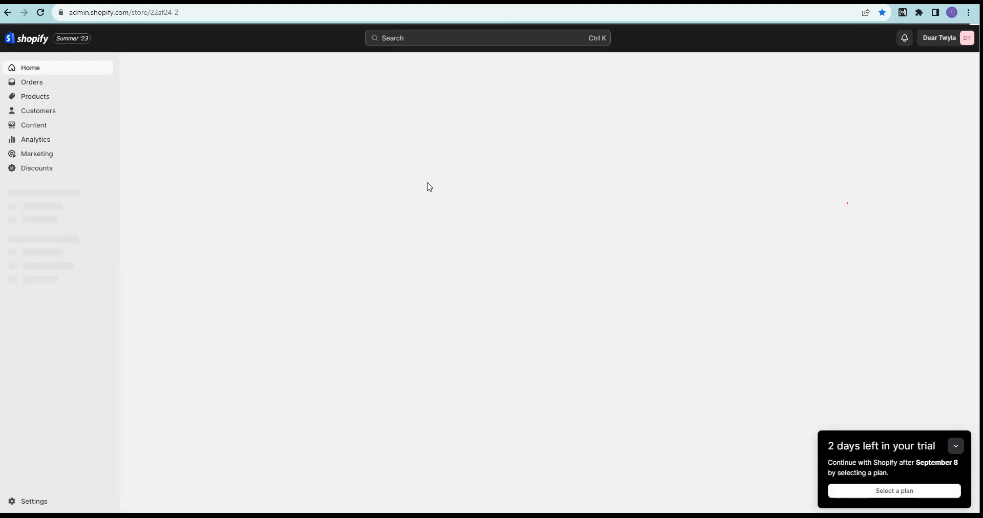
left_click(40, 12)
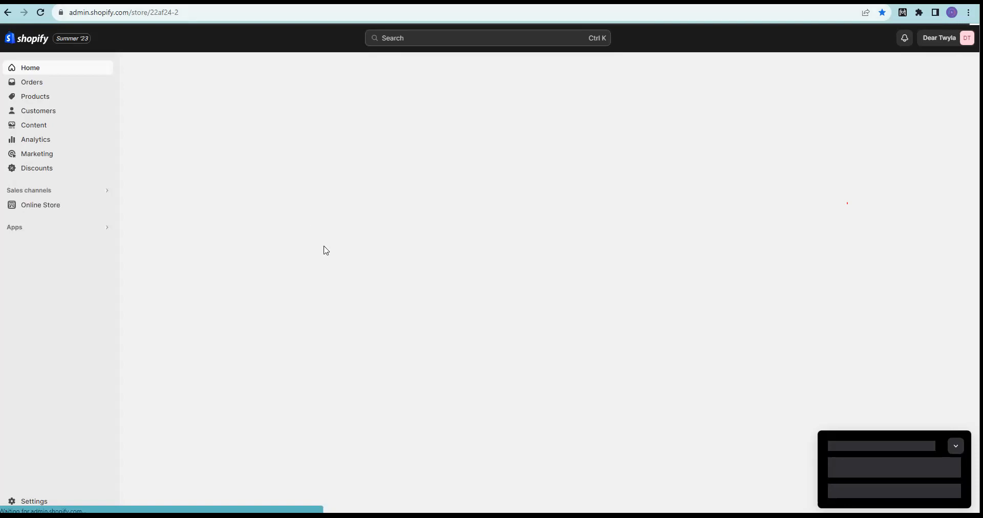
left_click(426, 516)
left_click(34, 501)
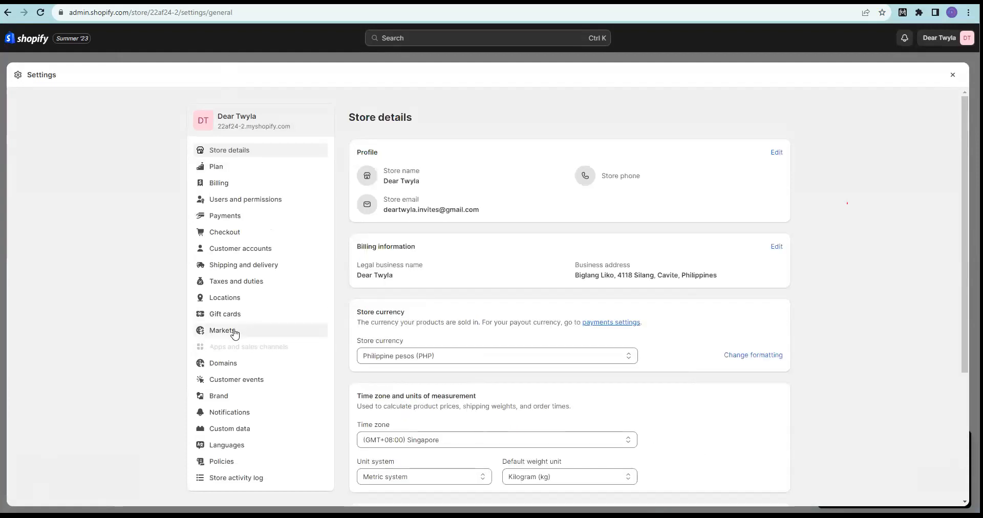
Switch to Notepad and read the topics listed in the Shopify Webinar Flow - Day 2 note.
key("alt+Tab")
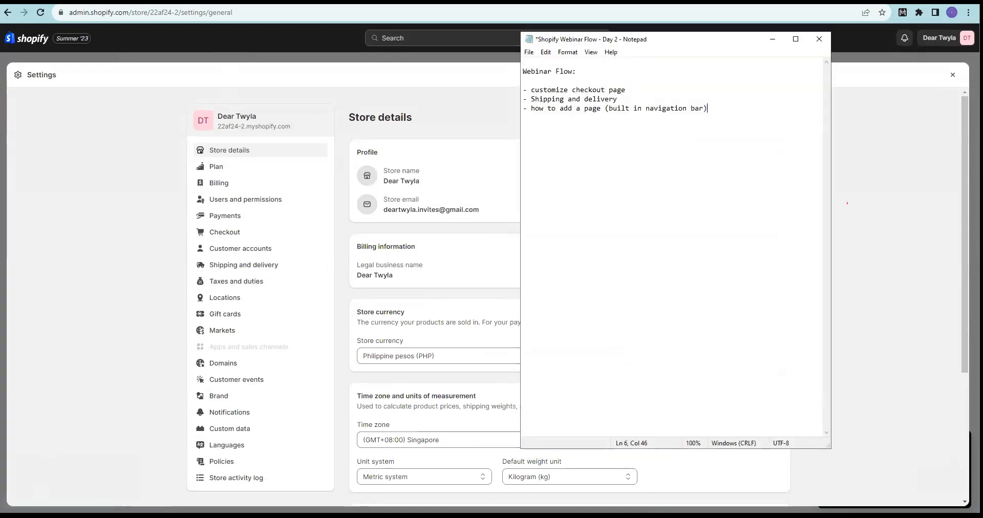
left_click_drag(552, 90, 616, 92)
left_click(657, 95)
left_click_drag(703, 41, 526, 66)
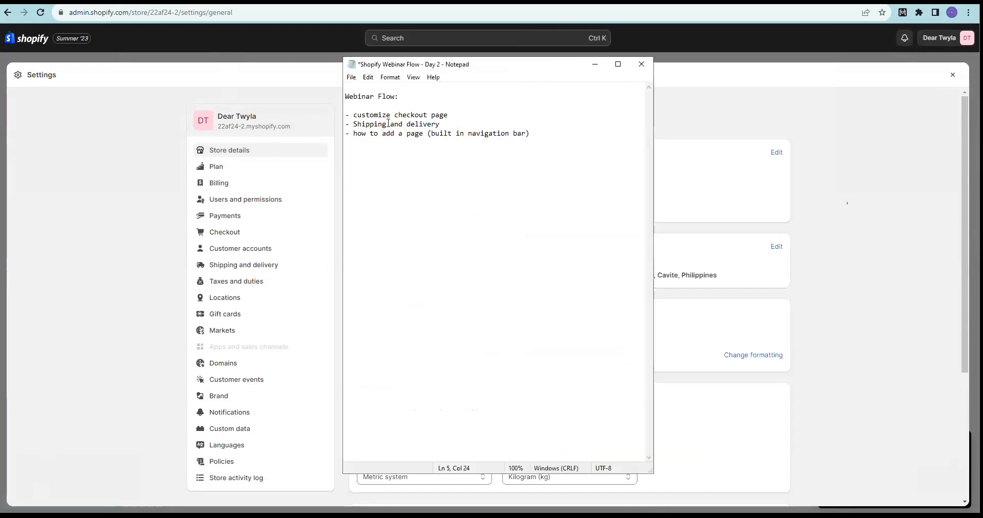
left_click(595, 64)
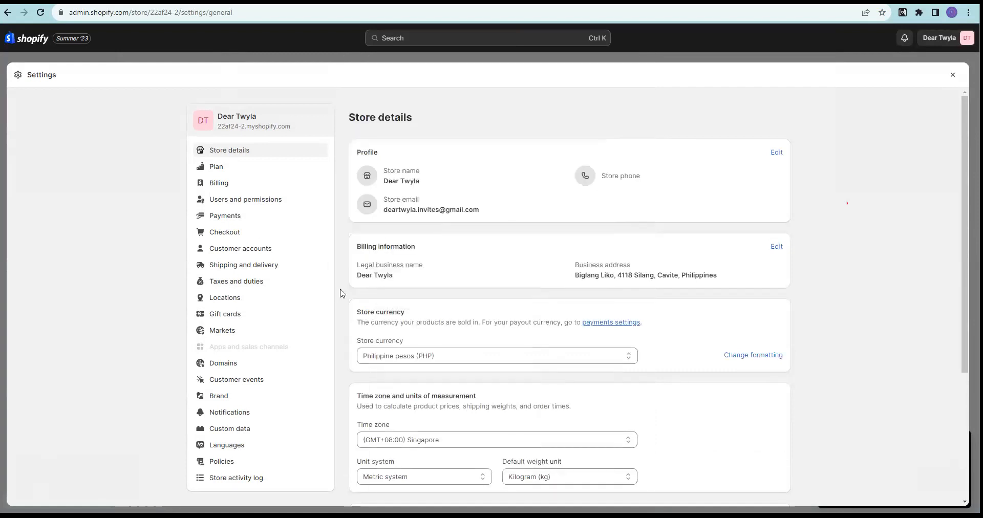
Look through the Store details settings down to the order ID format and recheck the webinar note in Notepad.
scroll(358, 287, "down", 4)
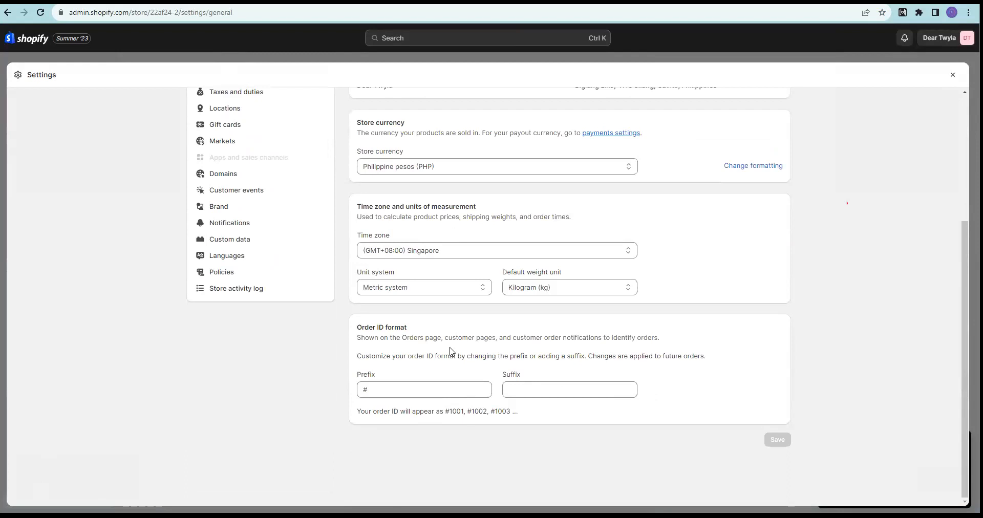
scroll(445, 252, "up", 3)
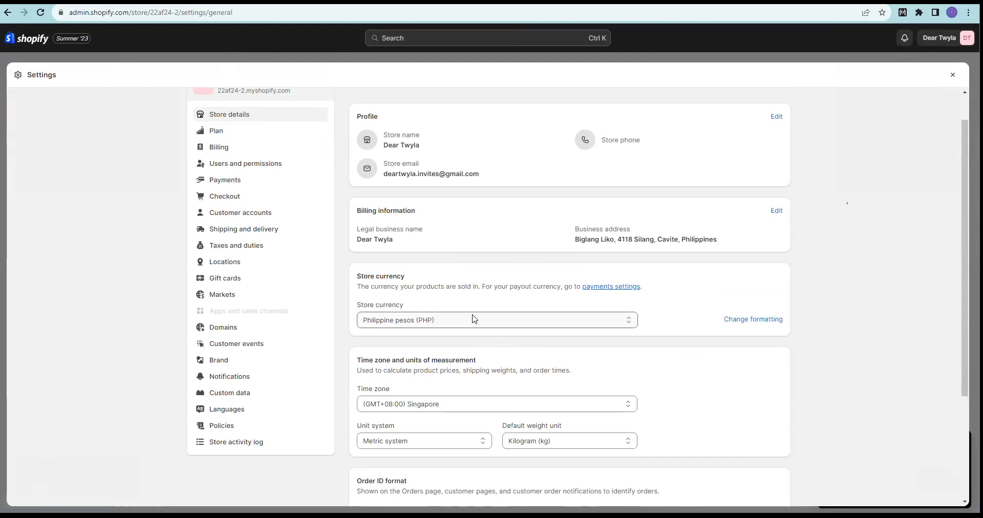
scroll(507, 412, "down", 3)
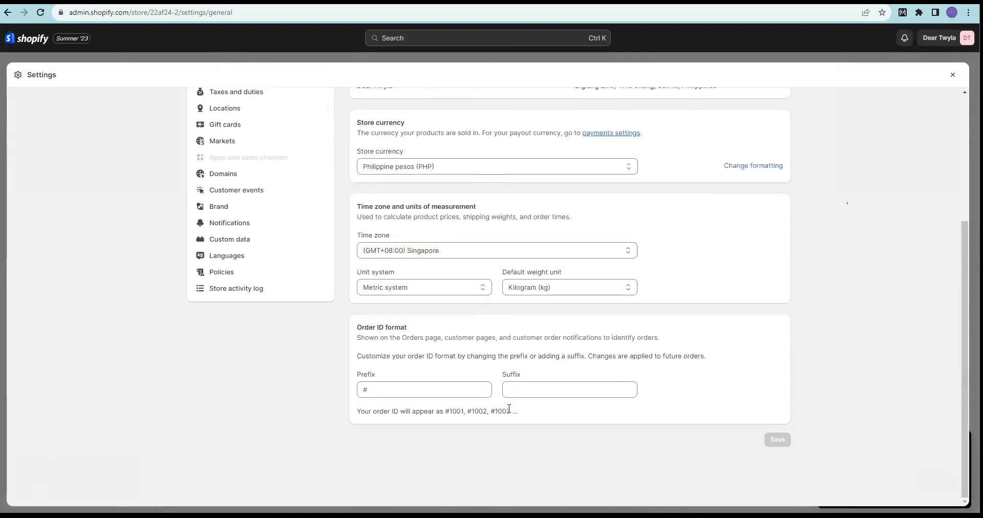
scroll(466, 376, "up", 4)
left_click(417, 515)
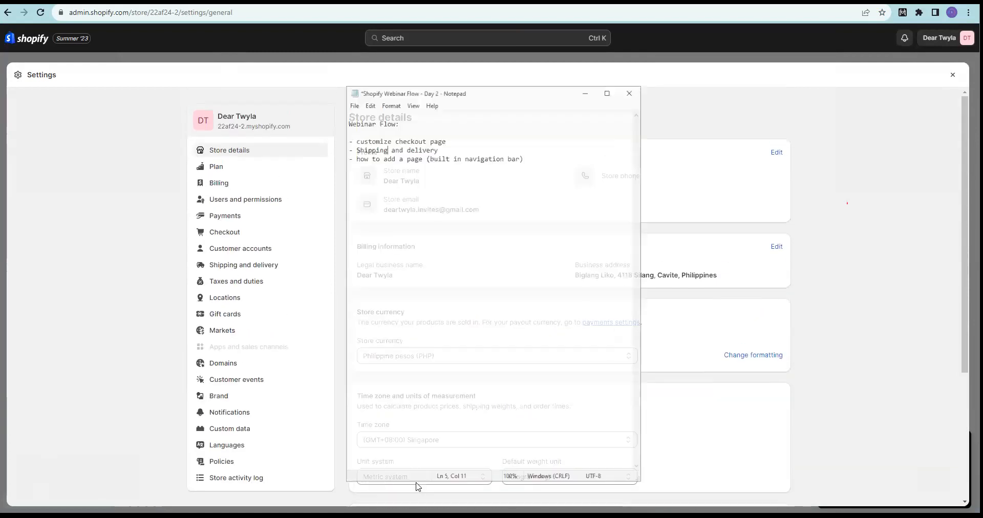
left_click(592, 66)
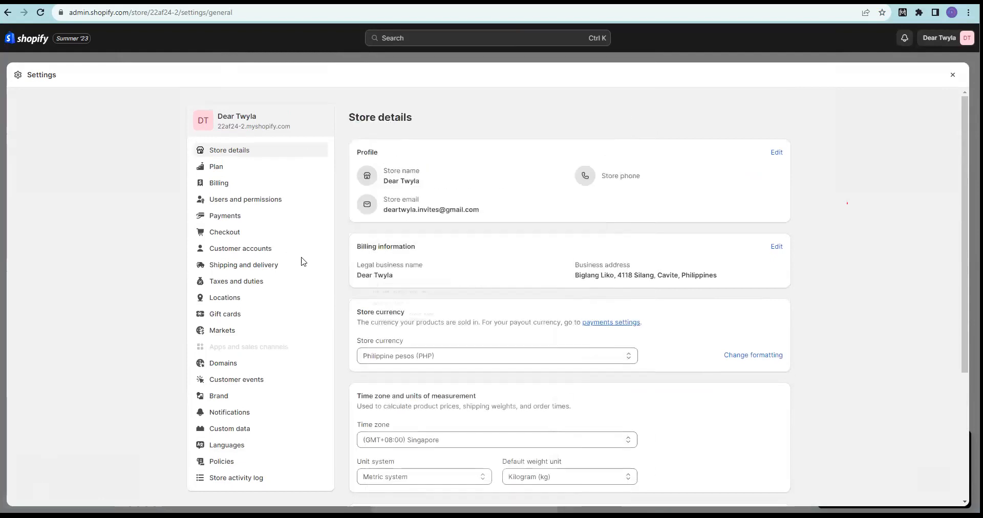
Open the Shipping and delivery settings and reload the page.
left_click(228, 270)
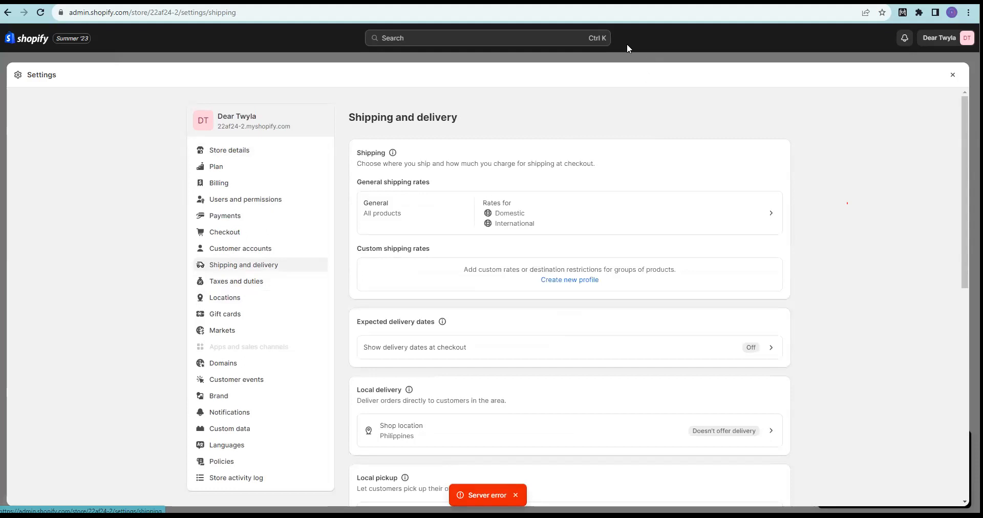
left_click(515, 495)
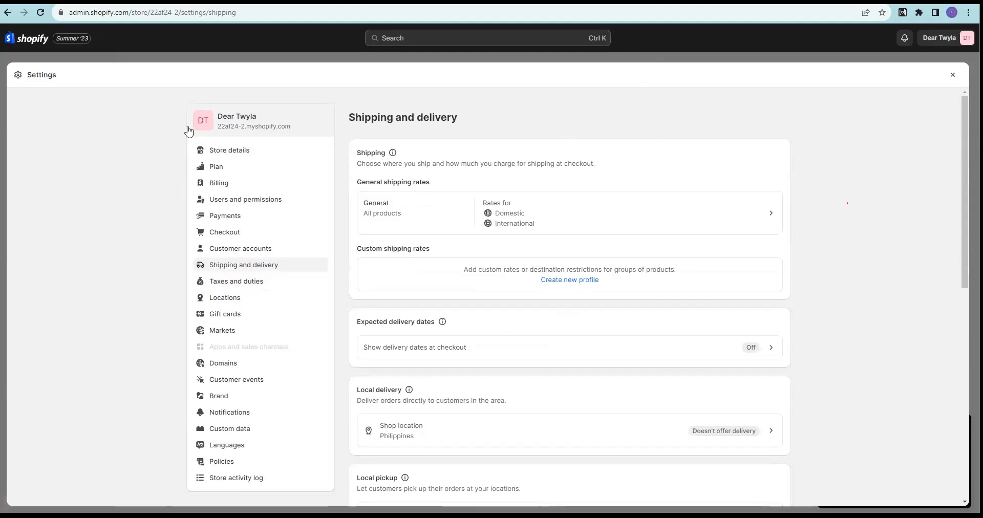
left_click(41, 13)
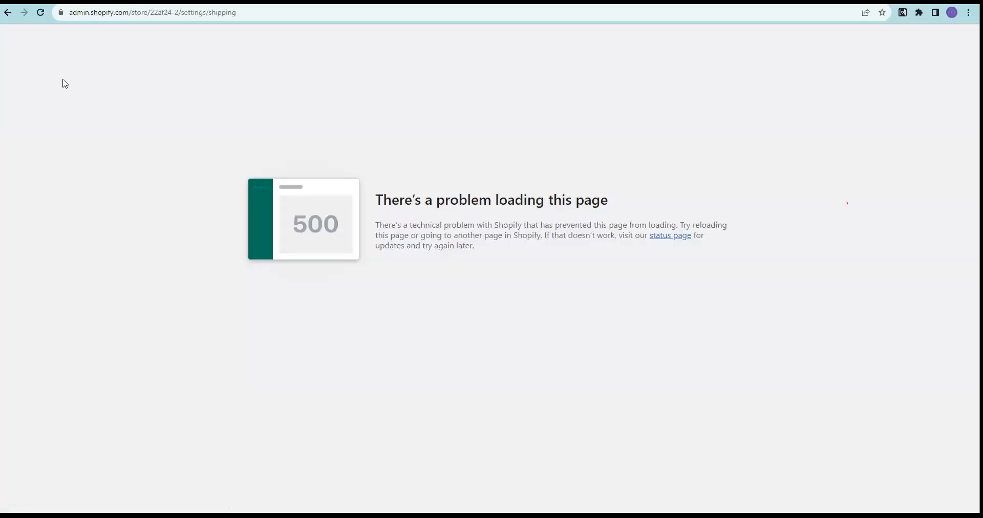
left_click(41, 13)
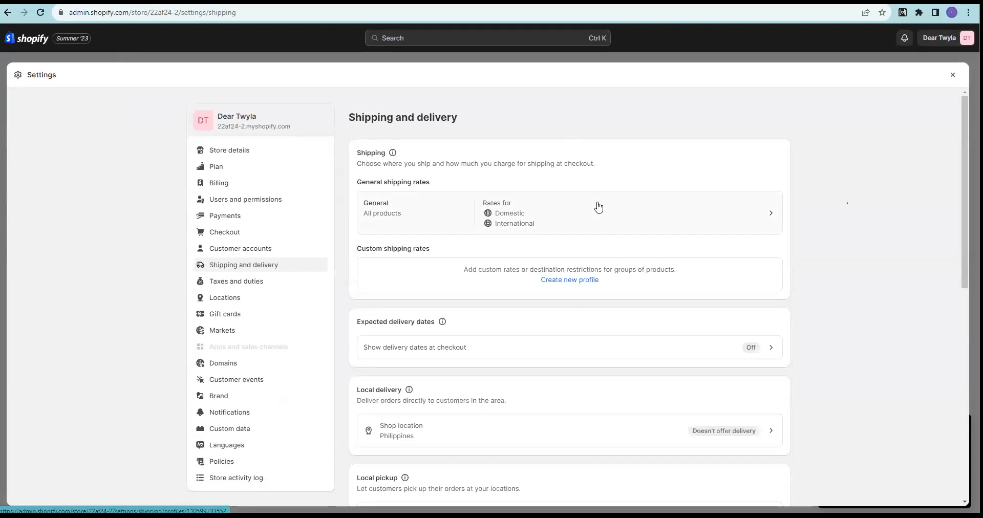
Look over the shipping and delivery sections and open the general shipping profile at its domestic and international zones.
scroll(598, 206, "down", 2)
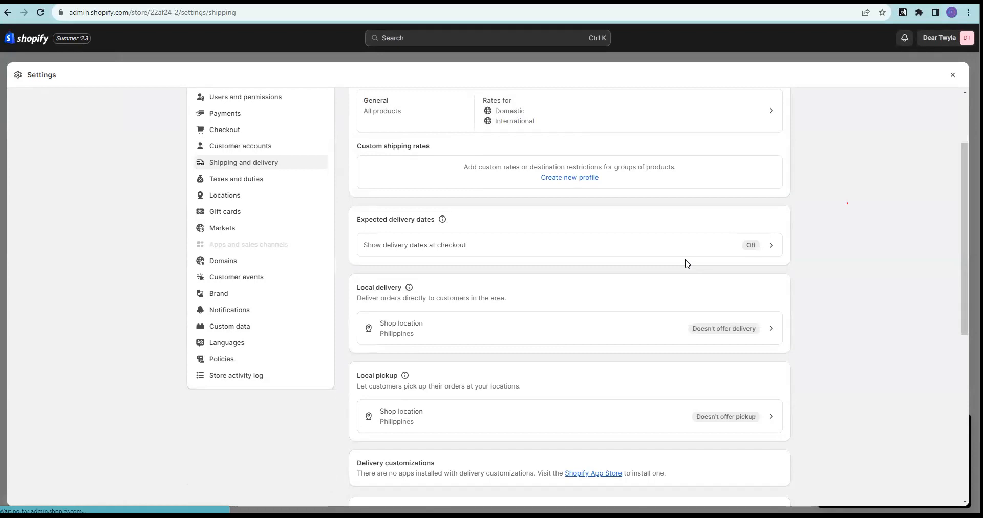
scroll(687, 264, "down", 4)
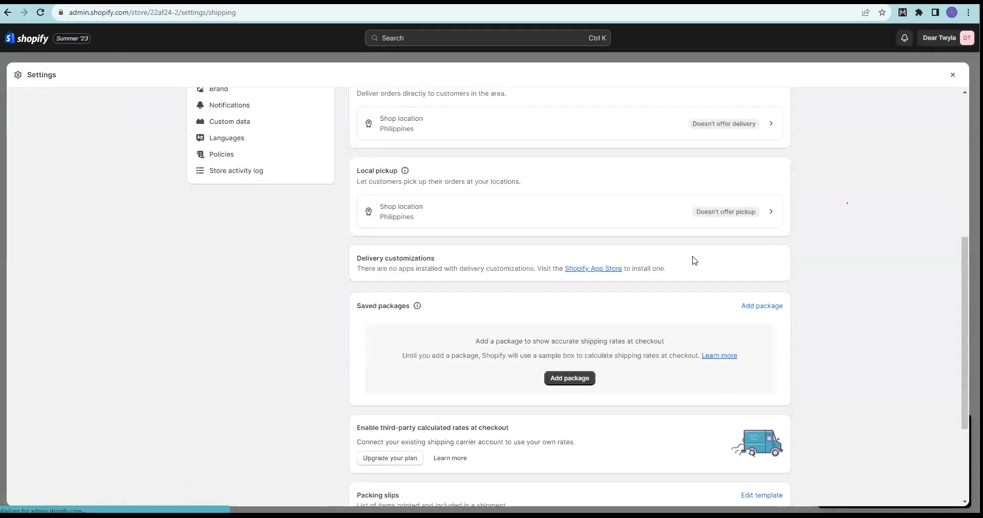
scroll(696, 265, "down", 2)
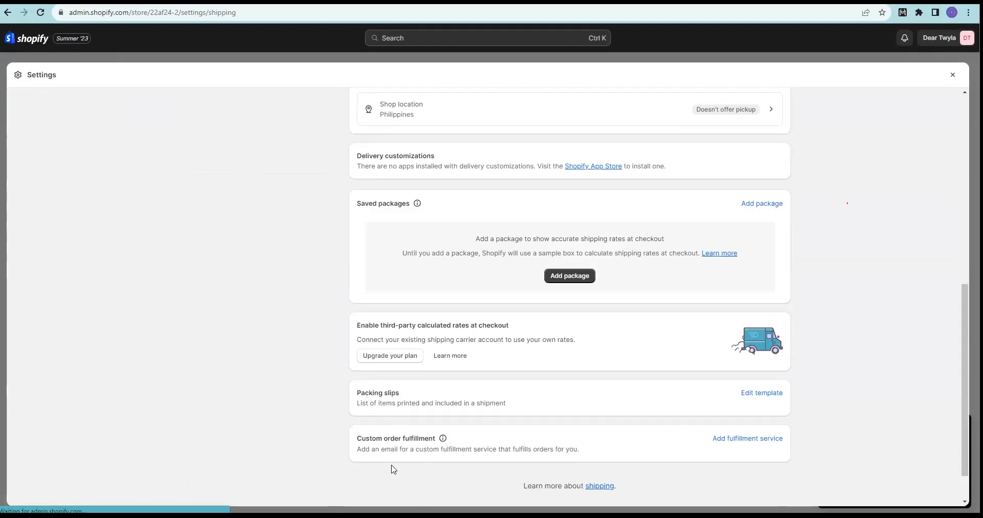
scroll(548, 360, "up", 8)
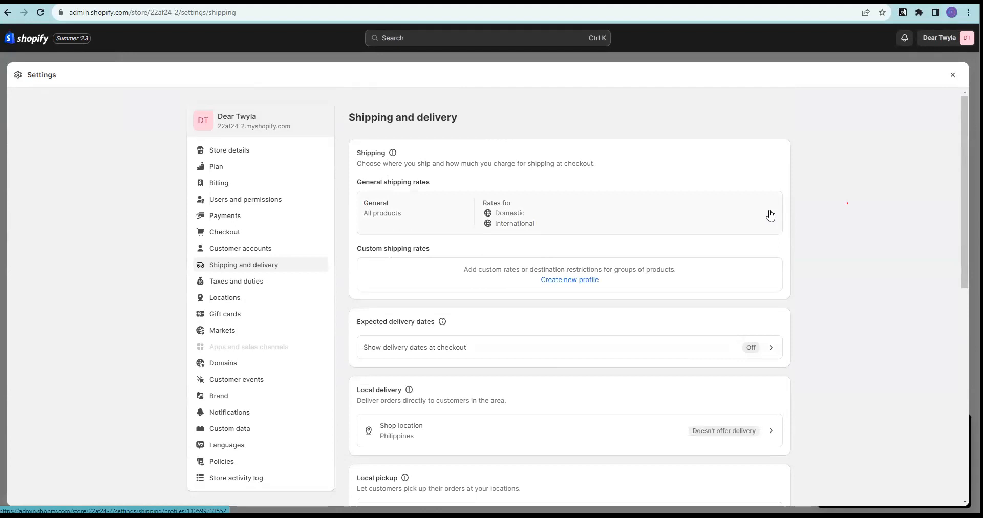
left_click(770, 215)
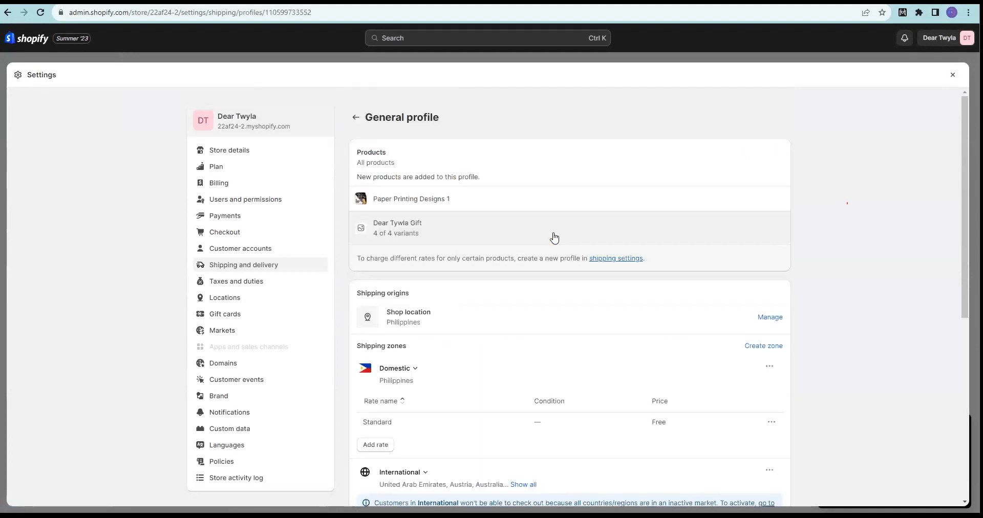
scroll(456, 279, "down", 3)
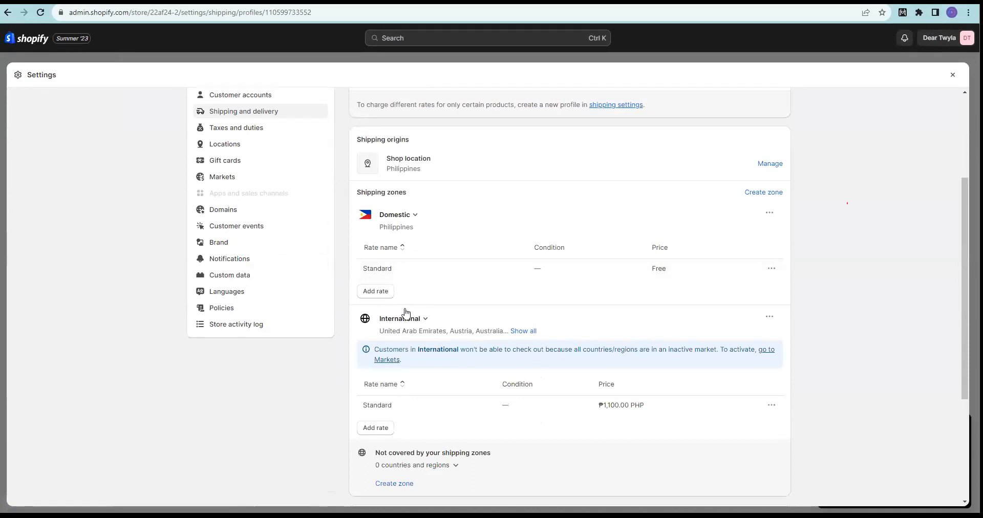
left_click(769, 318)
left_click(778, 287)
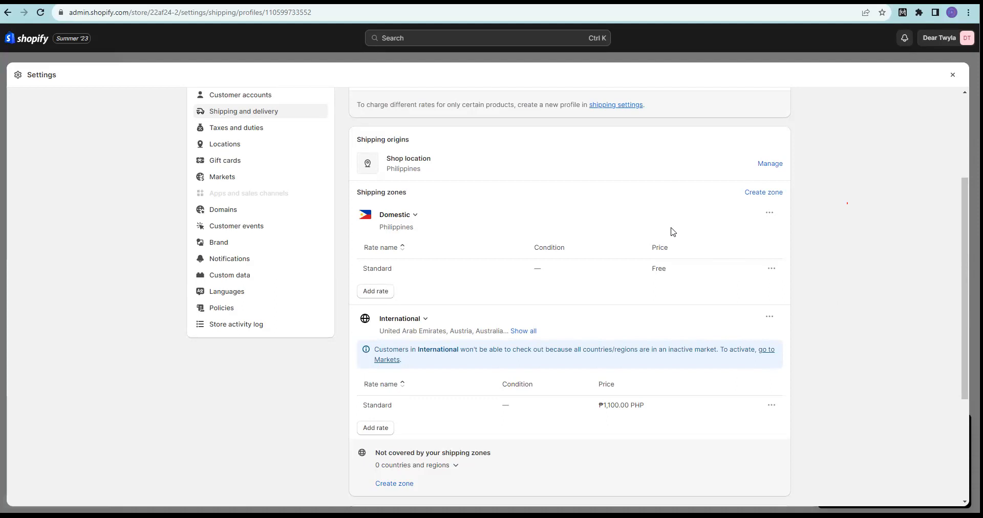
Fill in a new rate for the Domestic shipping zone, named Standard with a price of ₱45.00.
left_click(372, 292)
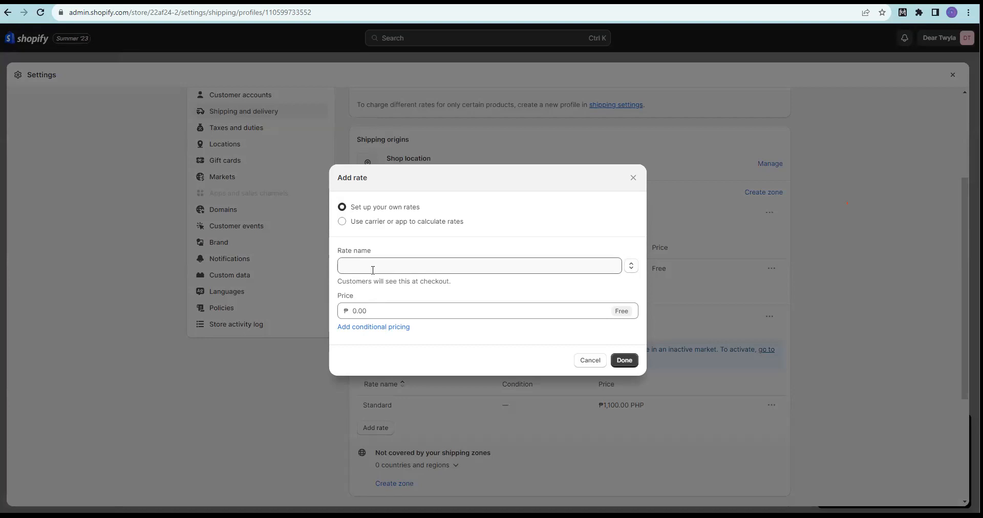
left_click(373, 270)
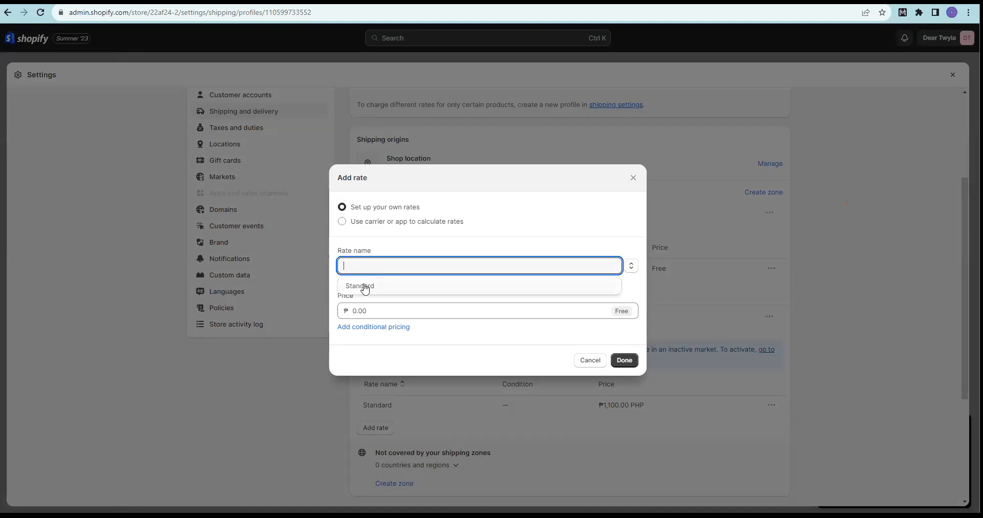
left_click(363, 286)
left_click(378, 316)
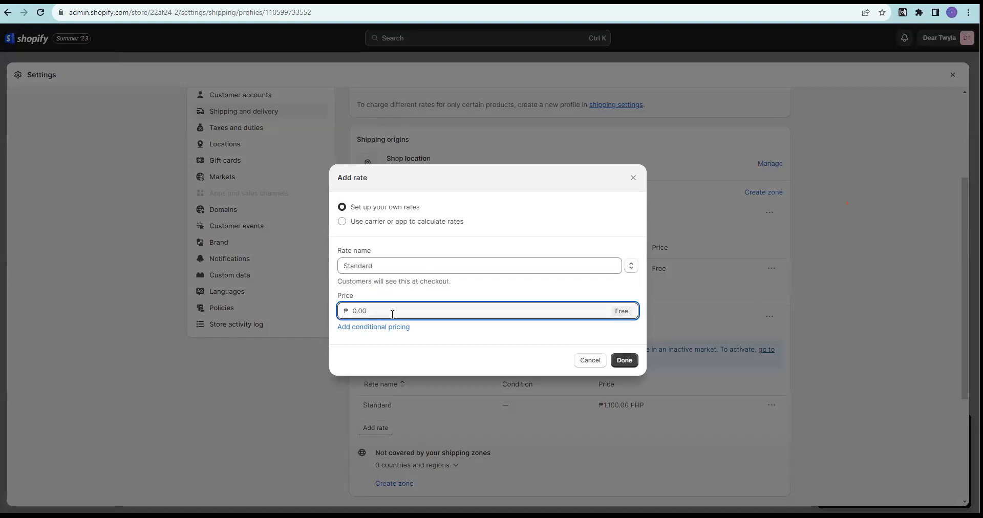
type("45")
key("BackSpace")
key("BackSpace")
type("45")
Search for lazada in a new browser tab and open the Lazada home page.
key("ctrl+t")
left_click(149, 14)
type("l")
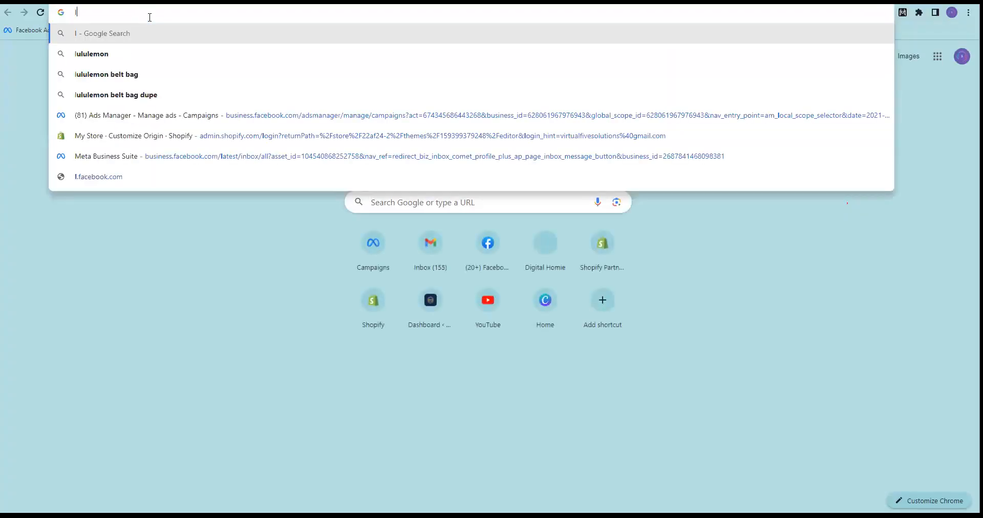
type("azada")
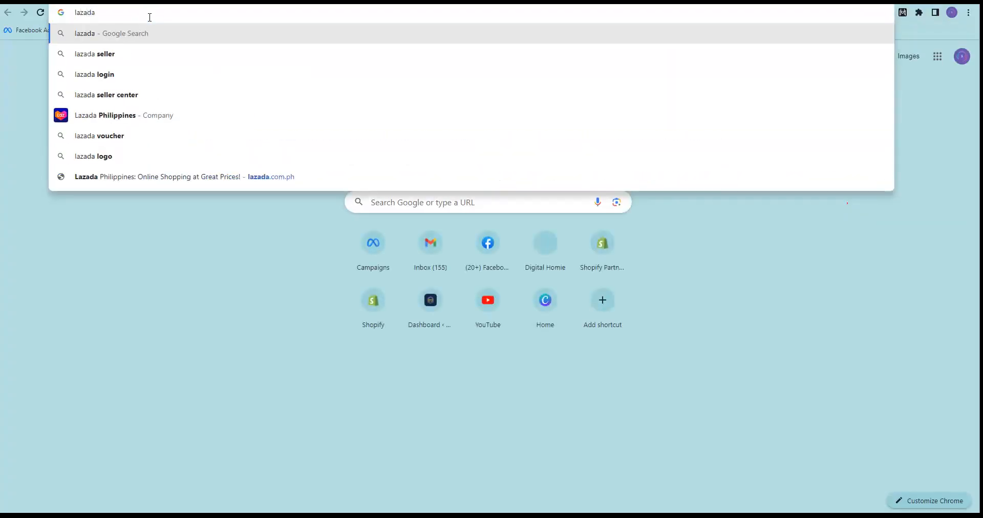
key("Return")
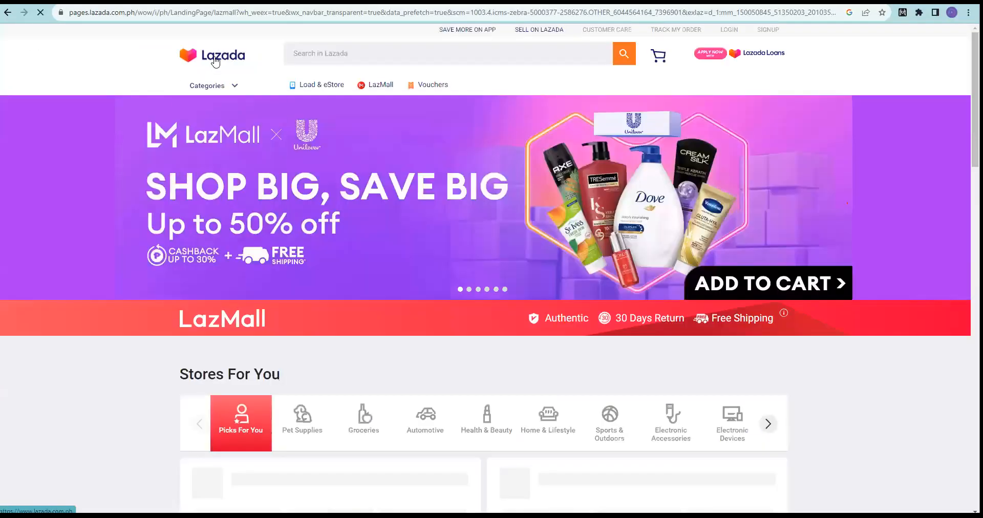
left_click(197, 58)
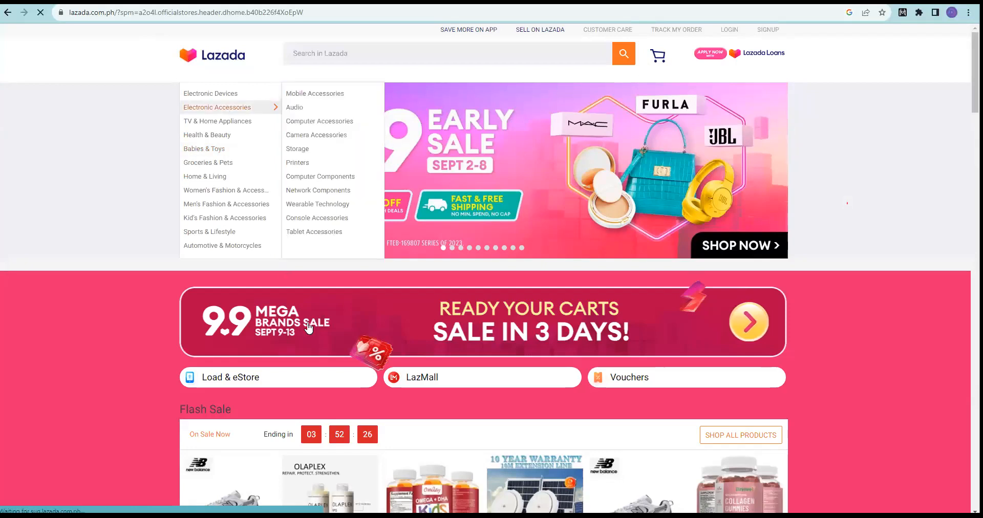
Open Lazada's Serum & Essence category and complete the slider verification.
scroll(222, 264, "down", 9)
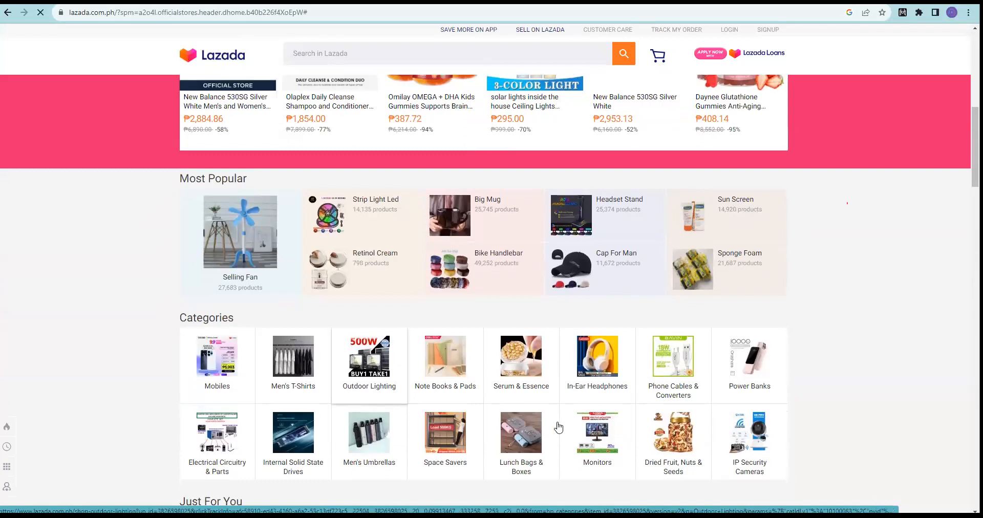
left_click(523, 361)
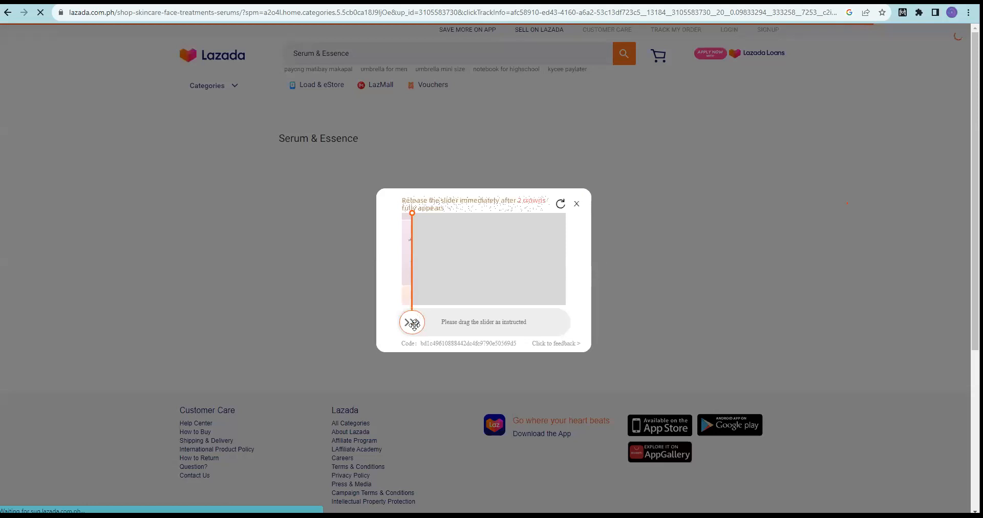
left_click_drag(413, 324, 568, 332)
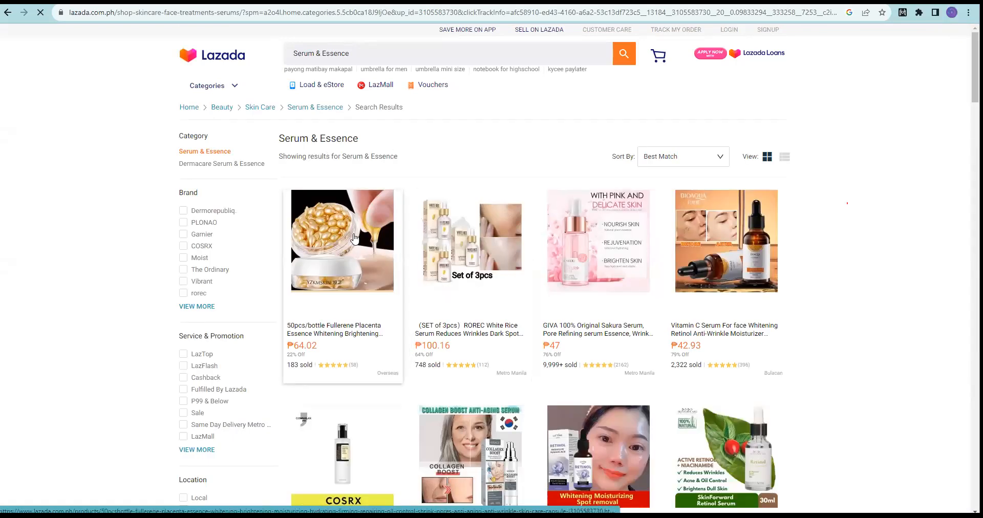
Open the 50pcs/bottle Fullerene Placenta Essence product, dismiss the overseas shipping notice and check the delivery fee.
left_click(376, 235)
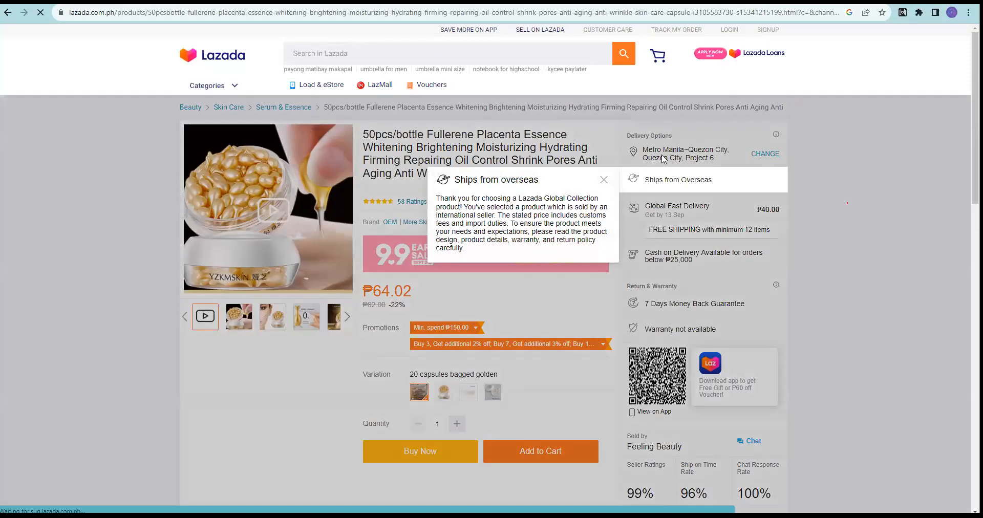
left_click(604, 180)
mouse_move(778, 210)
left_mouse_down()
mouse_move(808, 217)
mouse_move(792, 215)
left_mouse_up()
left_click(786, 216)
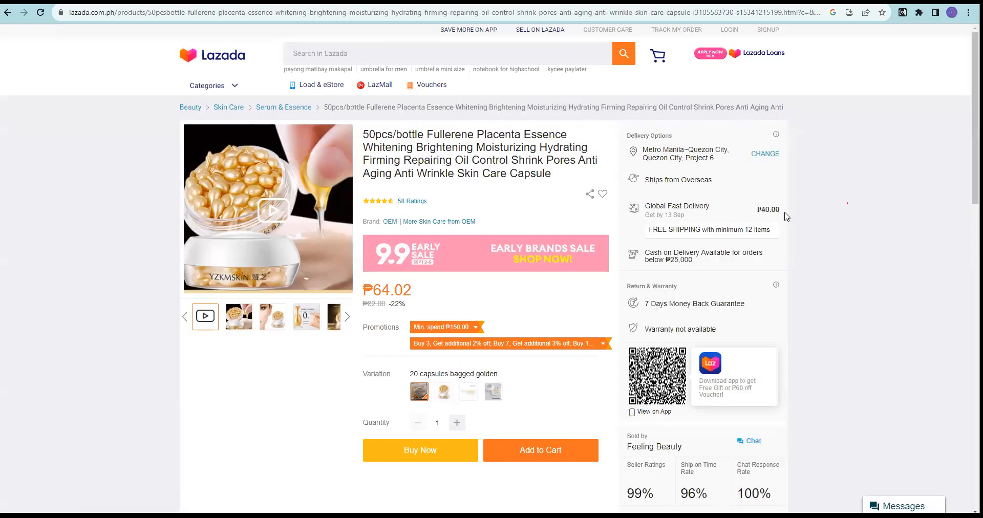
Search for shopee in a new browser tab and open the ShopeePH shopping site.
key("ctrl+t")
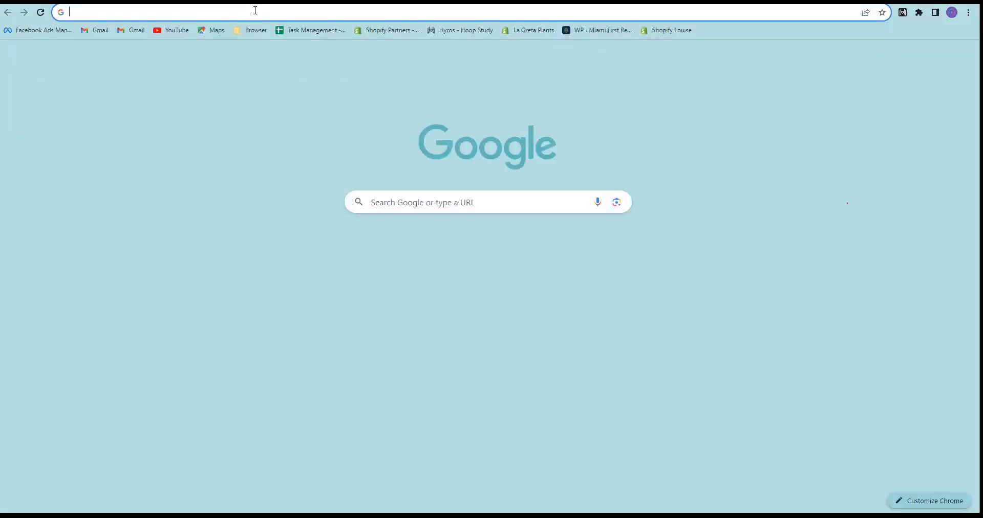
type("shop")
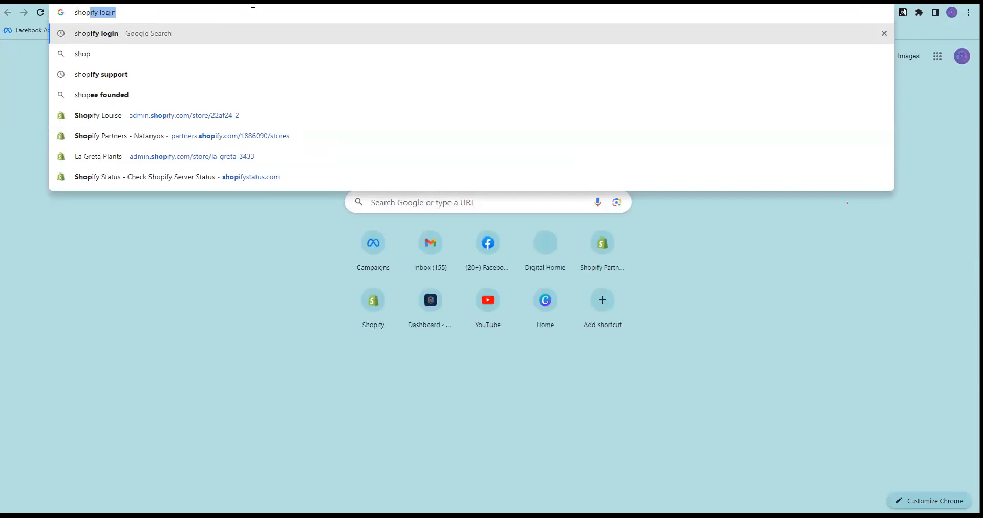
type("ee")
key("Return")
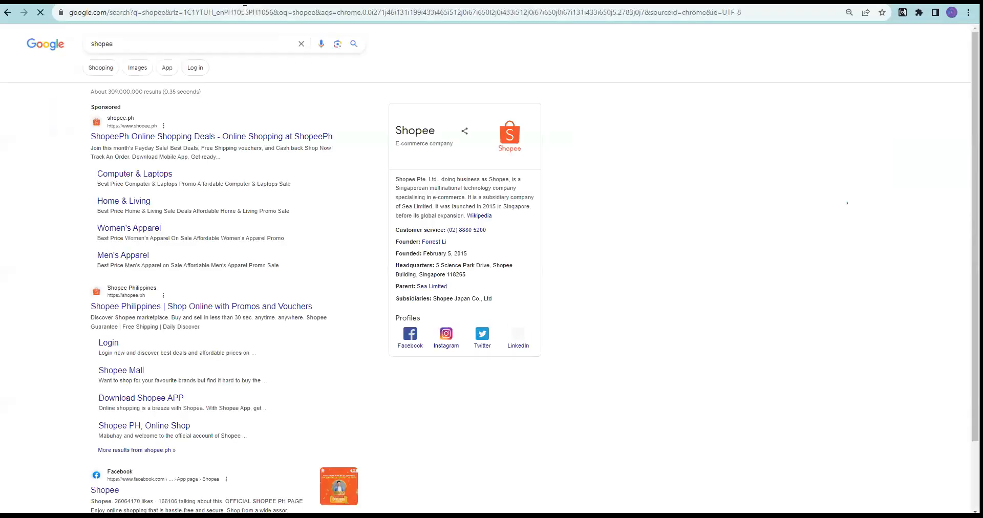
left_click(205, 137)
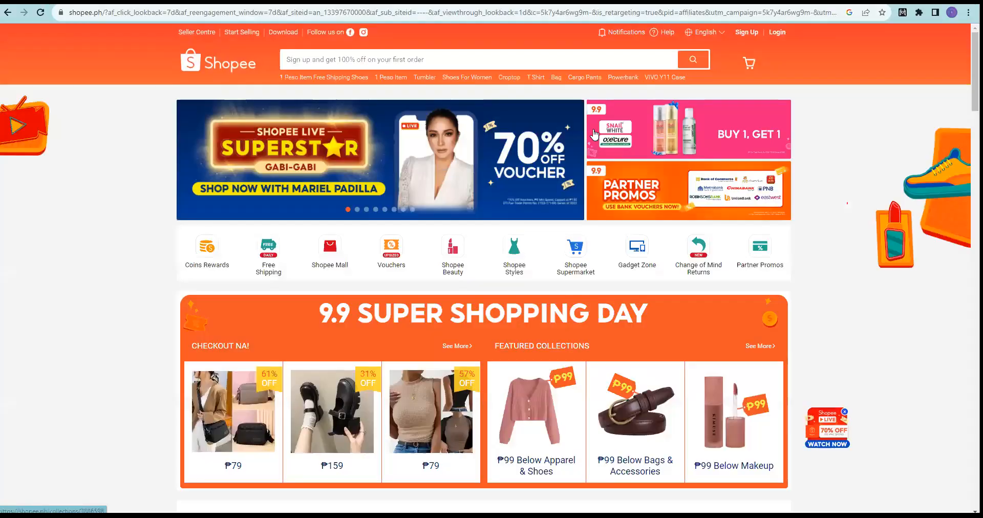
Open the MXQ Pro 4K HD TV Box from Shopee's Home Entertainment category and check its shipping fee.
scroll(333, 281, "down", 5)
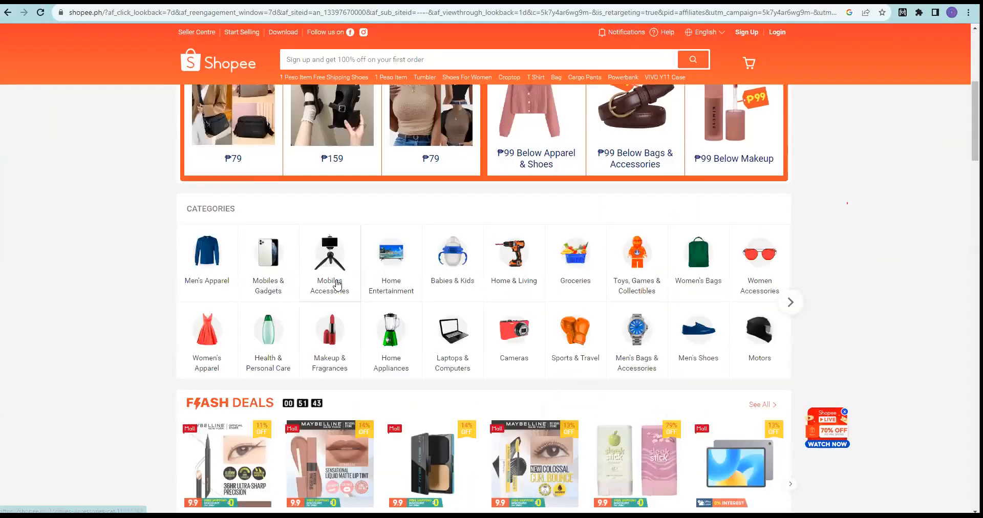
left_click(393, 262)
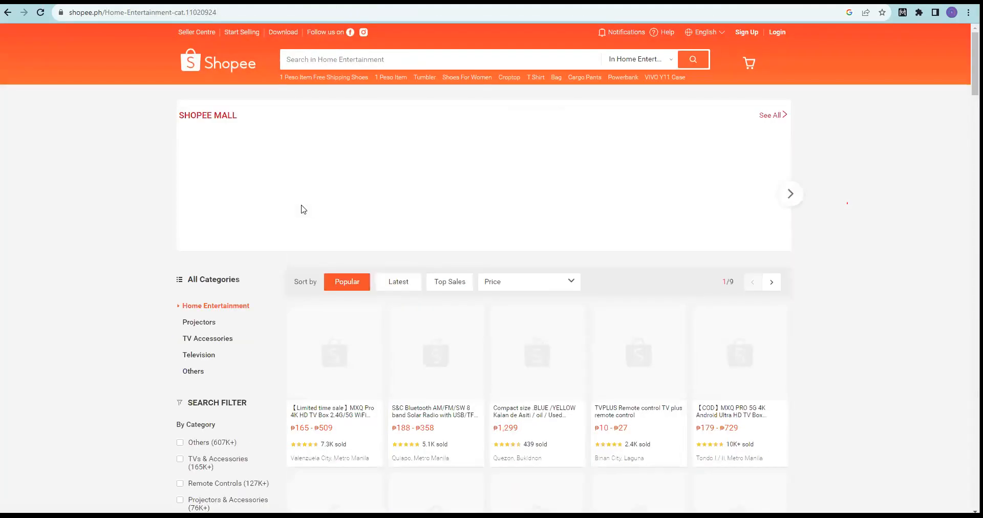
left_click(343, 355)
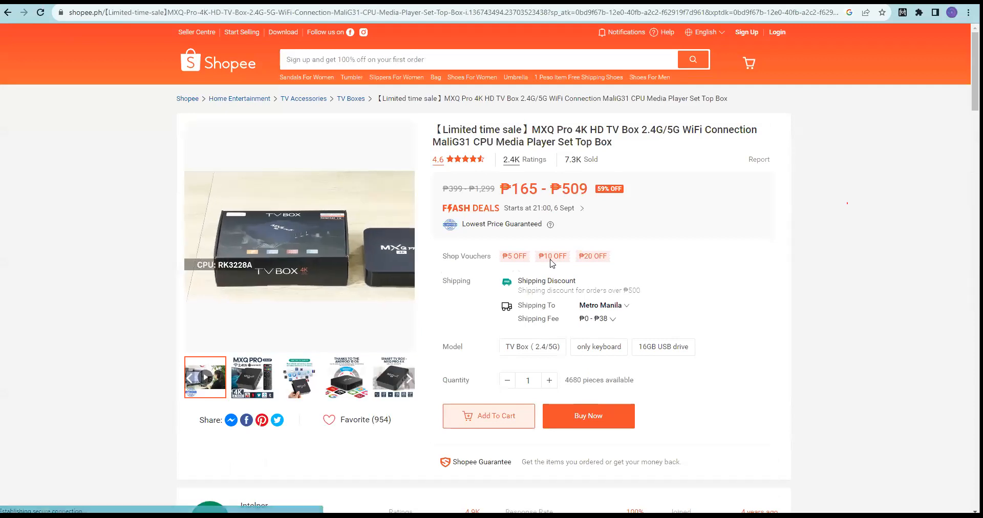
mouse_move(607, 327)
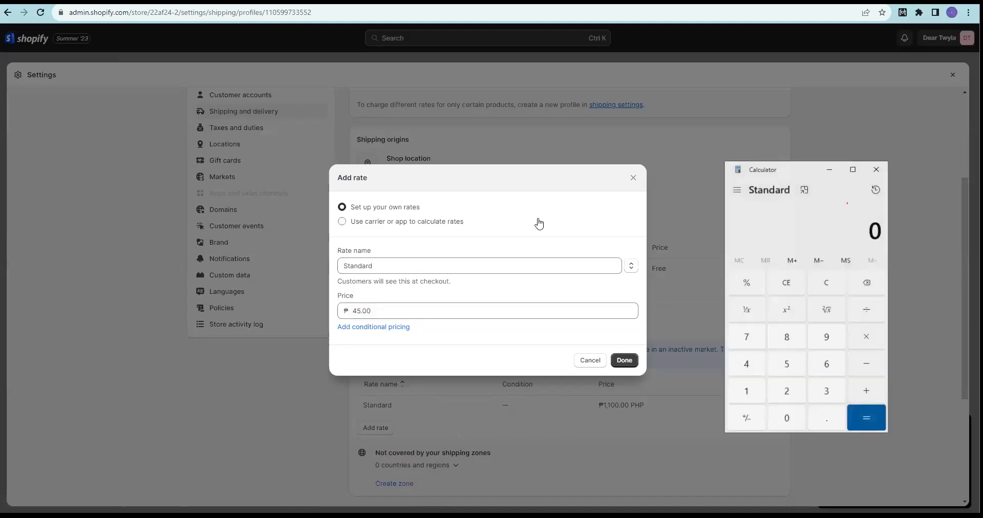
Switch to Calculator, add 200 and 45, copy the result, and minimize the calculator.
left_click_drag(783, 171, 670, 132)
type("200 + ")
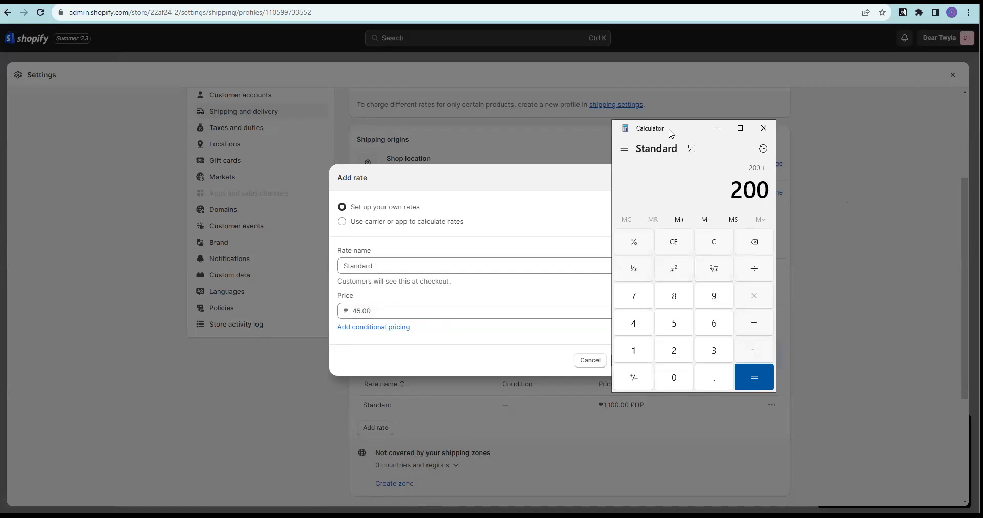
type("45")
key("Return")
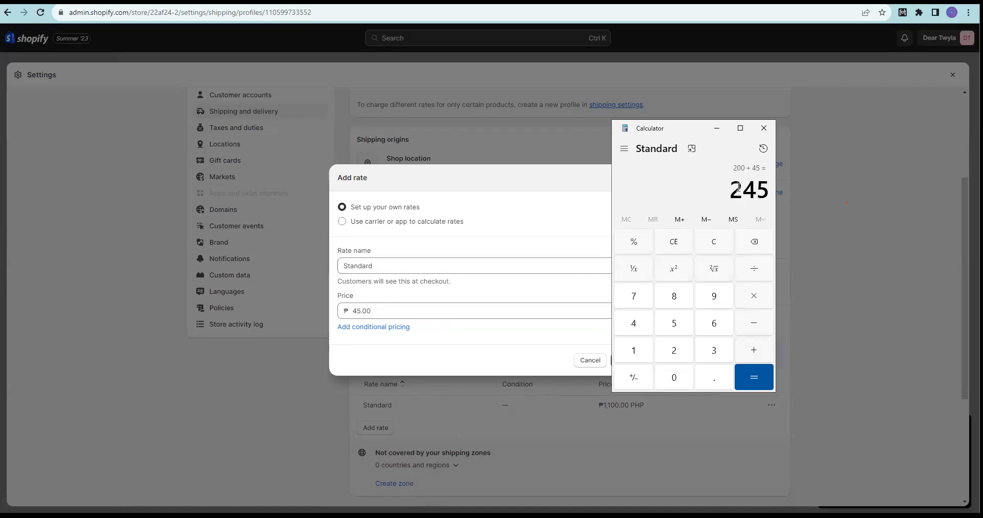
key("ctrl+c")
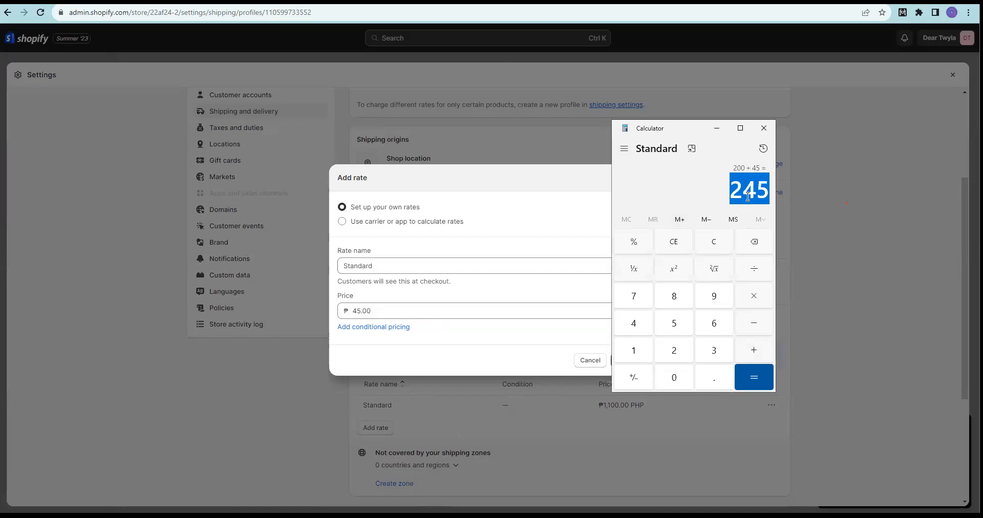
key("ctrl+c")
left_click(717, 128)
Discard the unfinished shipping rate, close the settings and view the Dear Twyla online store.
left_click(633, 178)
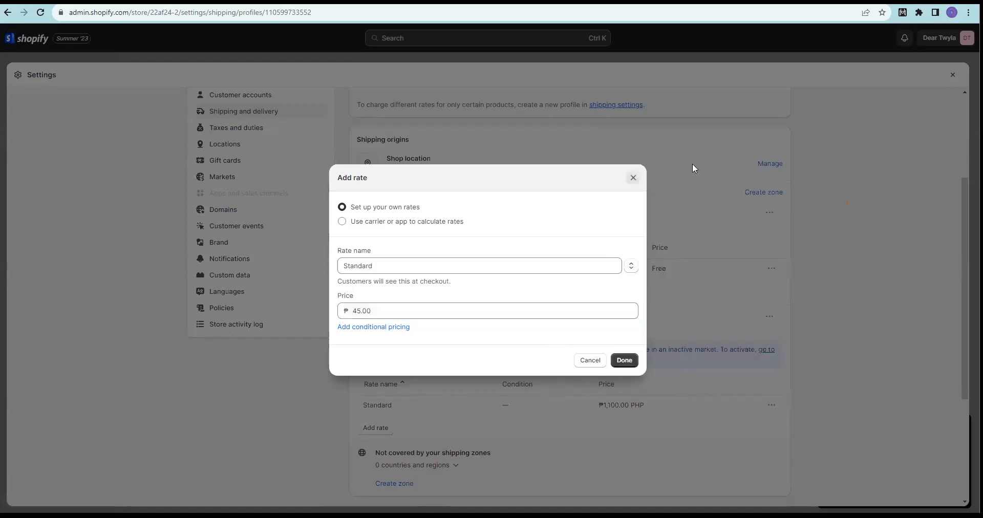
left_click(952, 75)
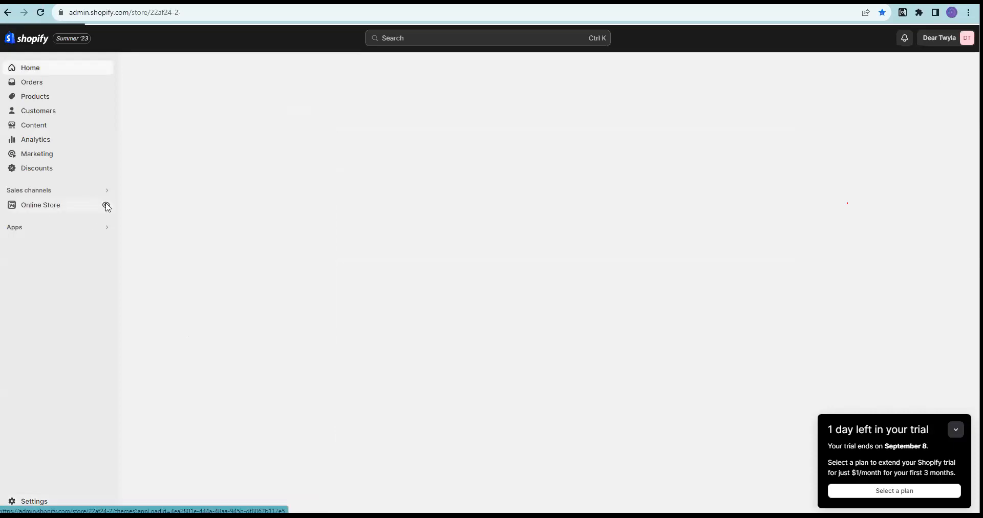
left_click(108, 206)
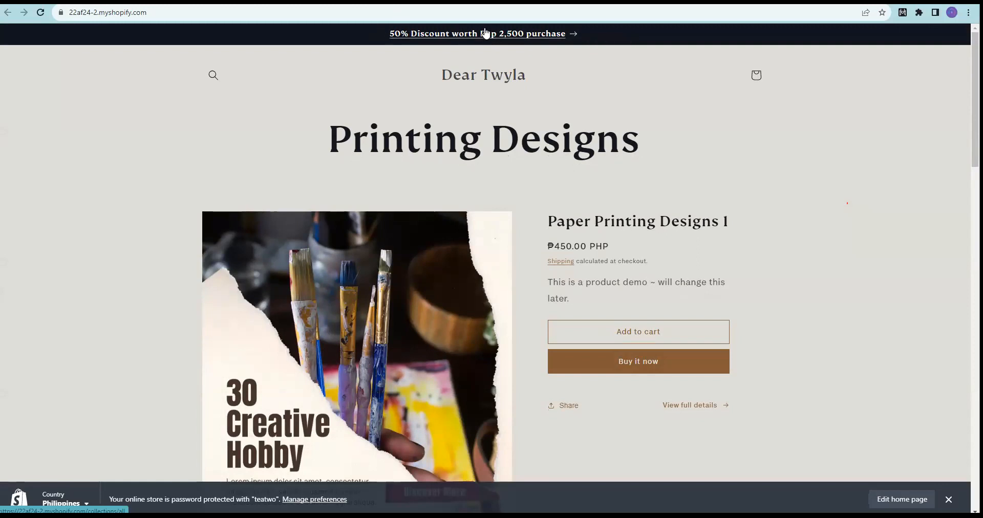
Return to the admin, open the Paper Printing Designs 1 product, examine its pricing and compare it with the storefront.
left_click(169, 2)
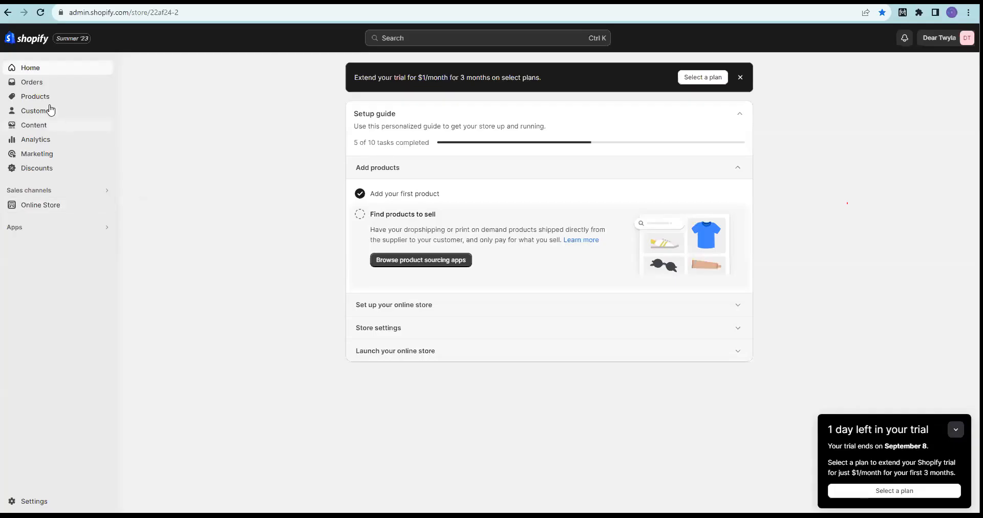
left_click(35, 98)
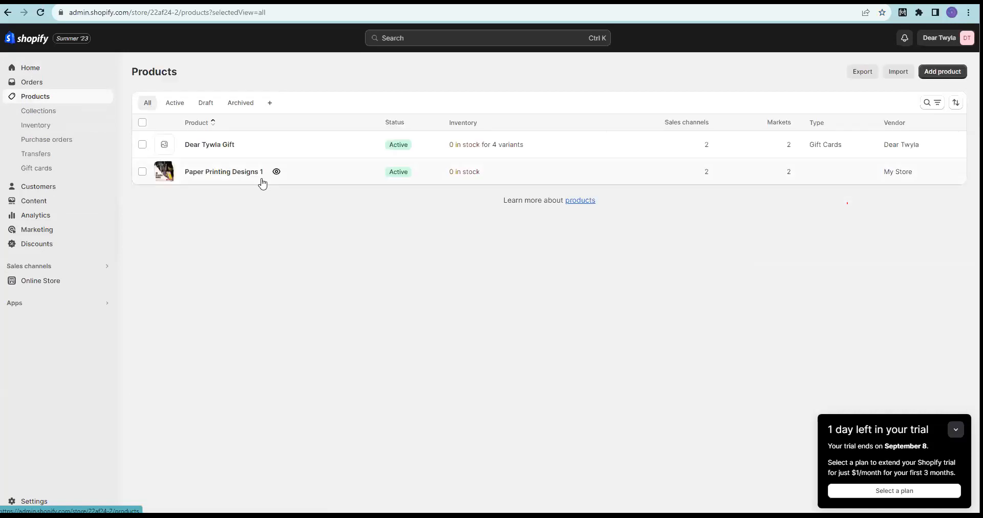
left_click(237, 172)
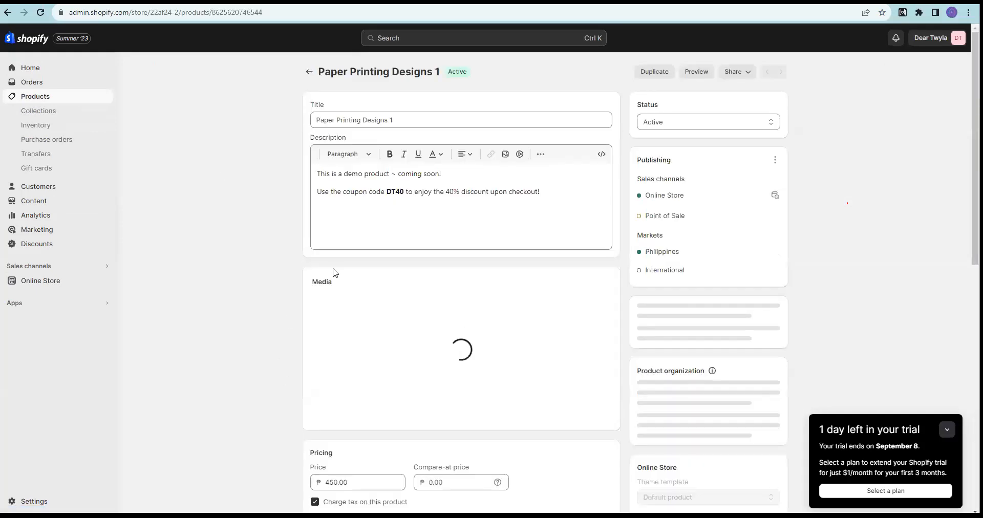
scroll(287, 250, "down", 4)
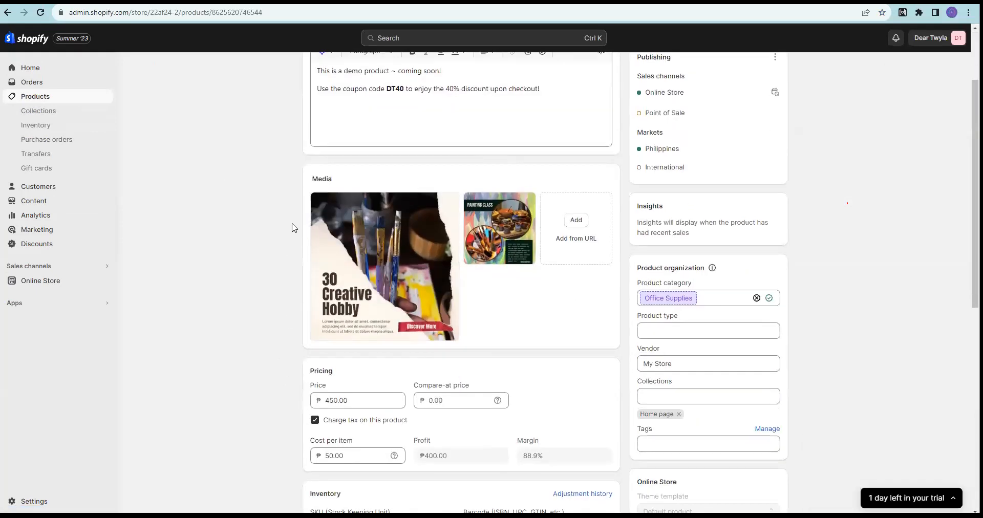
left_click_drag(364, 298, 285, 302)
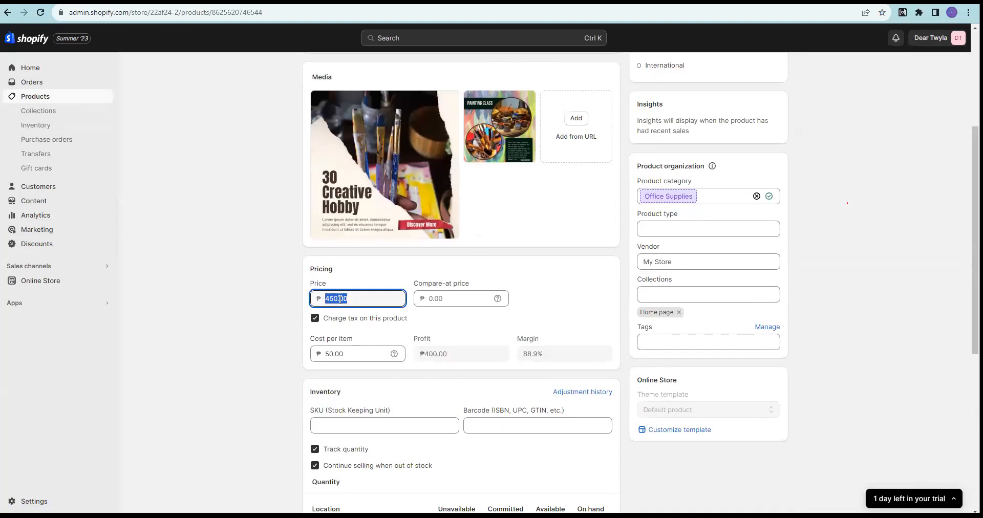
left_click(276, 297)
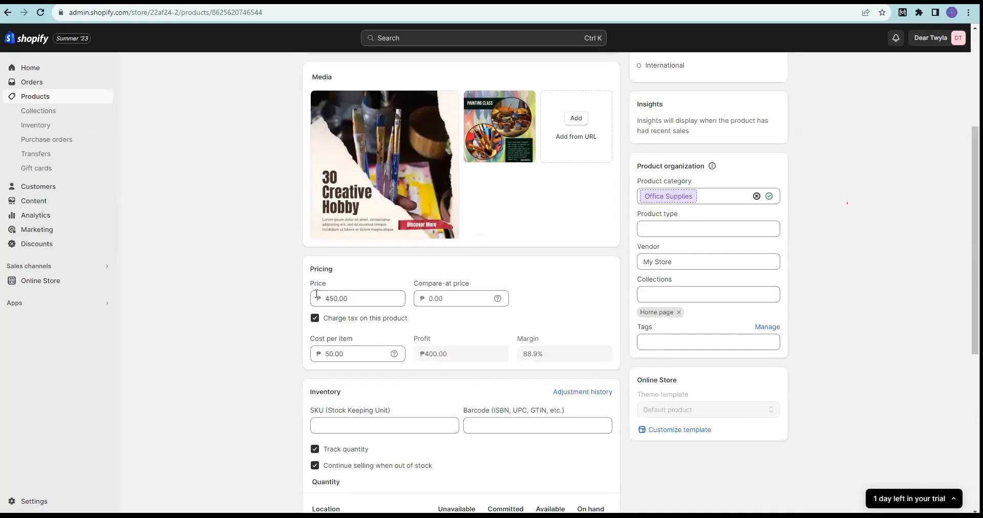
scroll(313, 293, "up", 3)
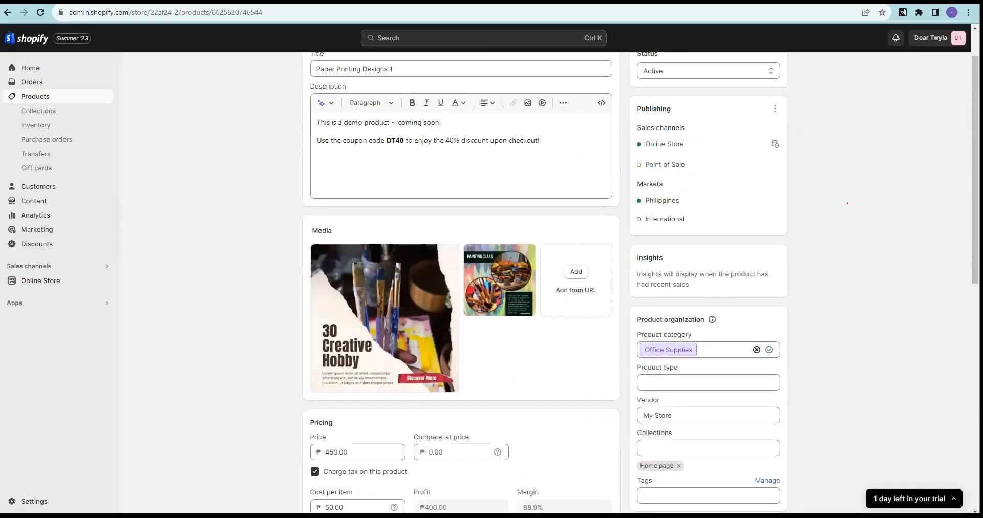
key("ctrl+Tab")
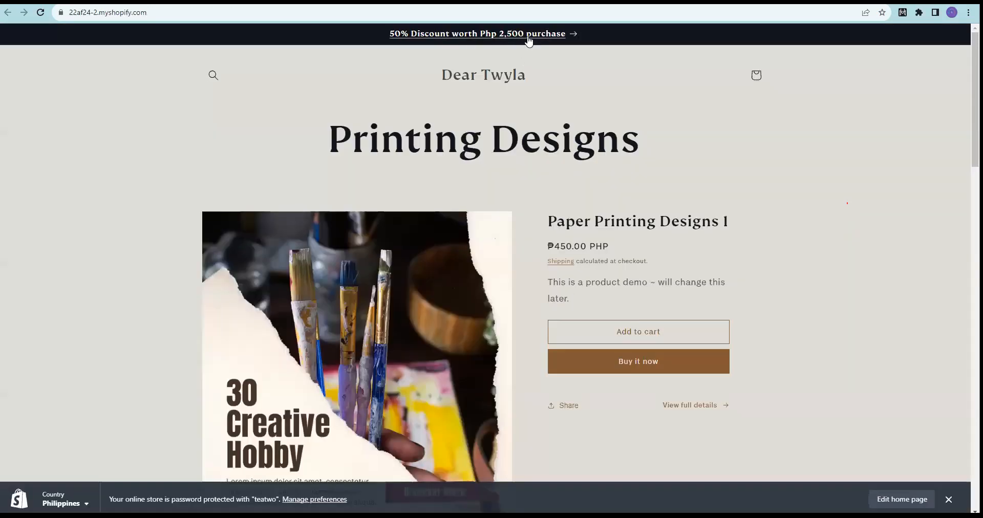
key("ctrl+Tab")
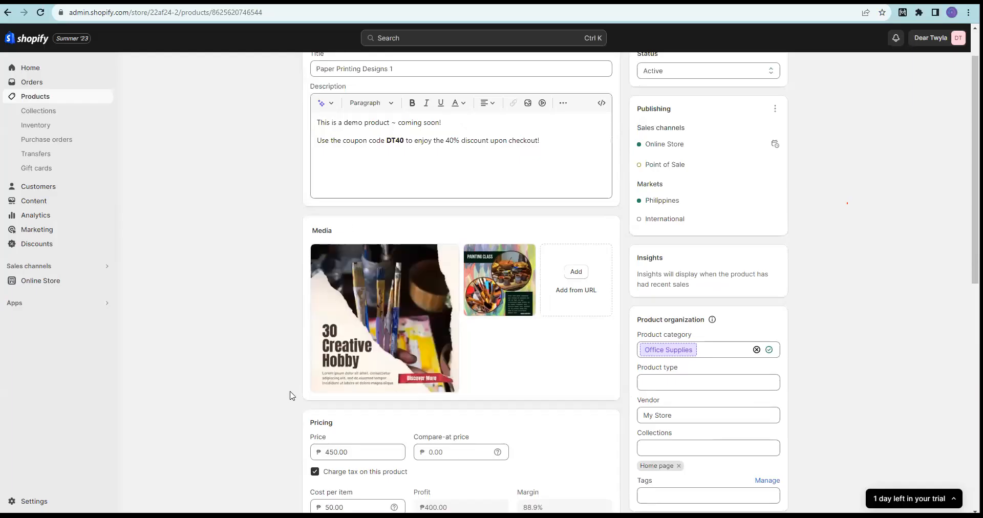
Switch to Calculator, add 45 to the product's 450 price, copy the result and return to the product's Price field.
scroll(289, 396, "down", 1)
scroll(348, 398, "down", 2)
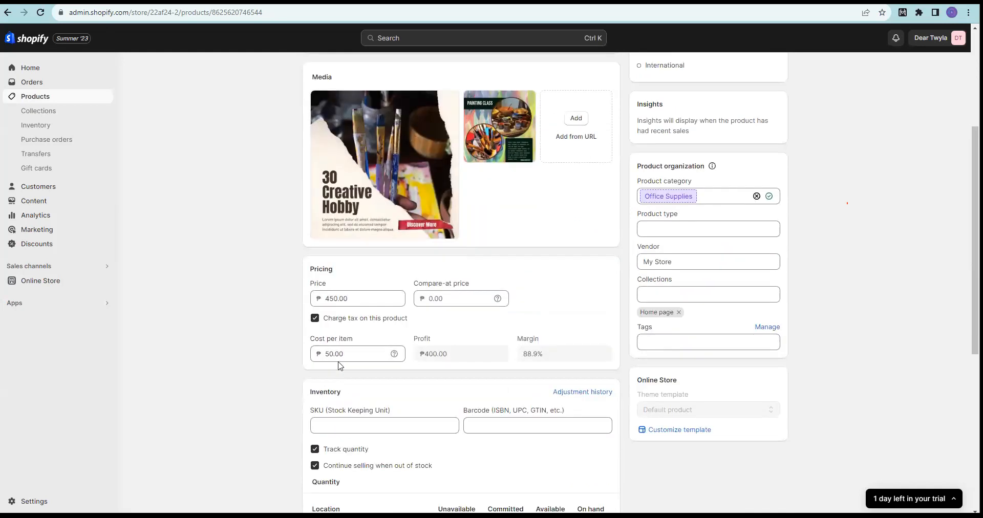
double_click(344, 299)
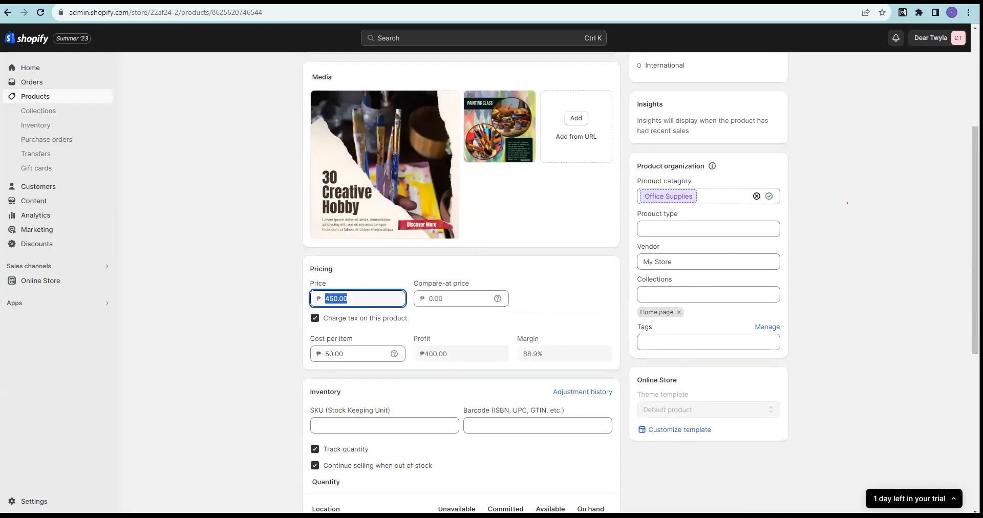
key("alt+Tab")
left_click(714, 241)
type("450")
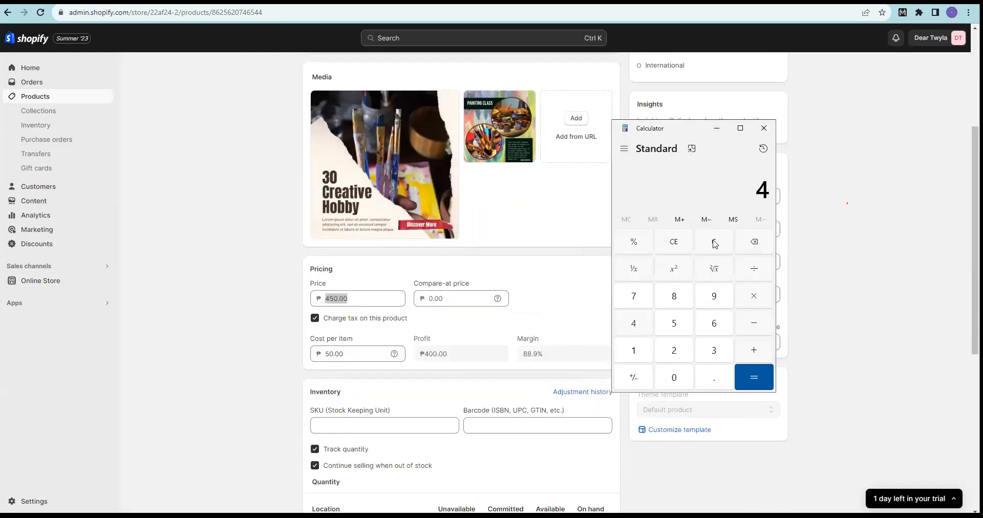
key("plus")
type("45")
key("Return")
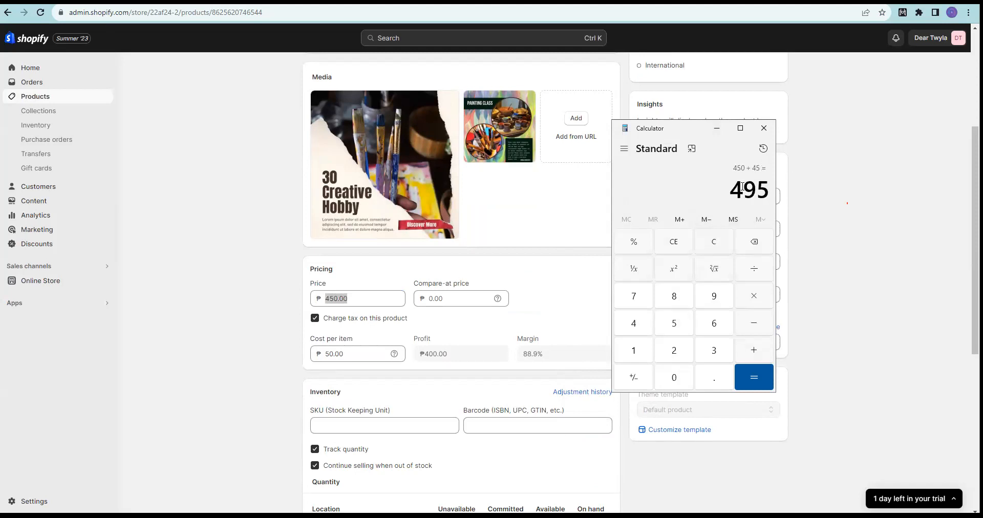
key("ctrl+c")
left_click(379, 300)
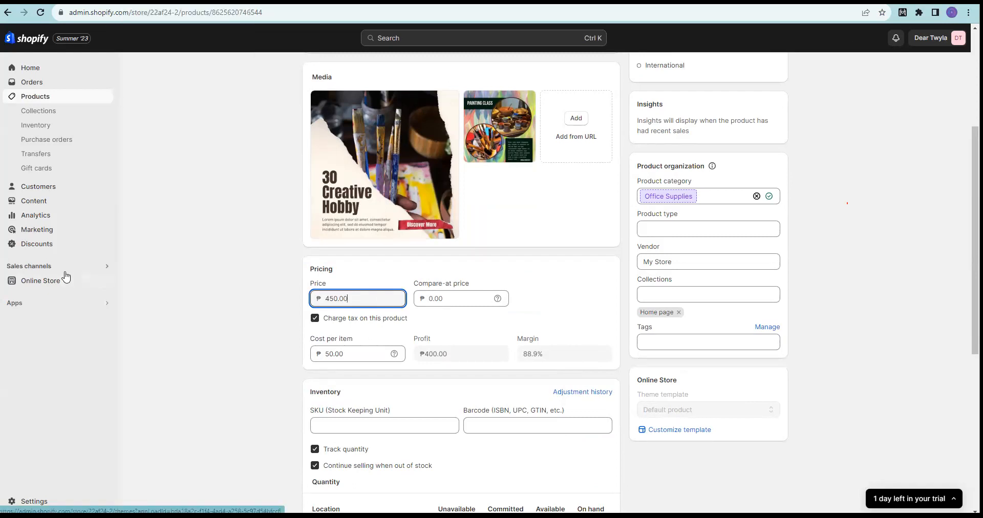
Open the store's Checkout settings and try Email as the customer contact method before reselecting Phone number or email.
left_click(34, 501)
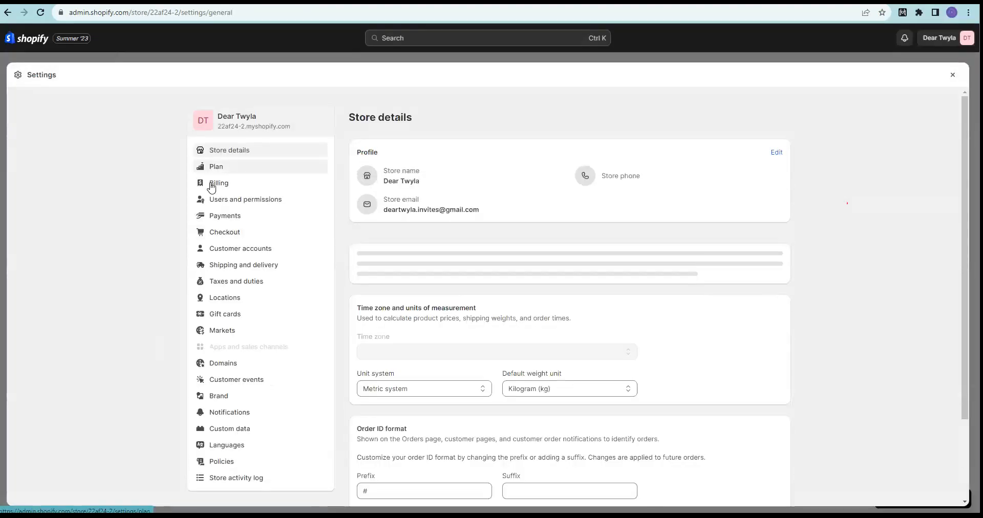
left_click(229, 234)
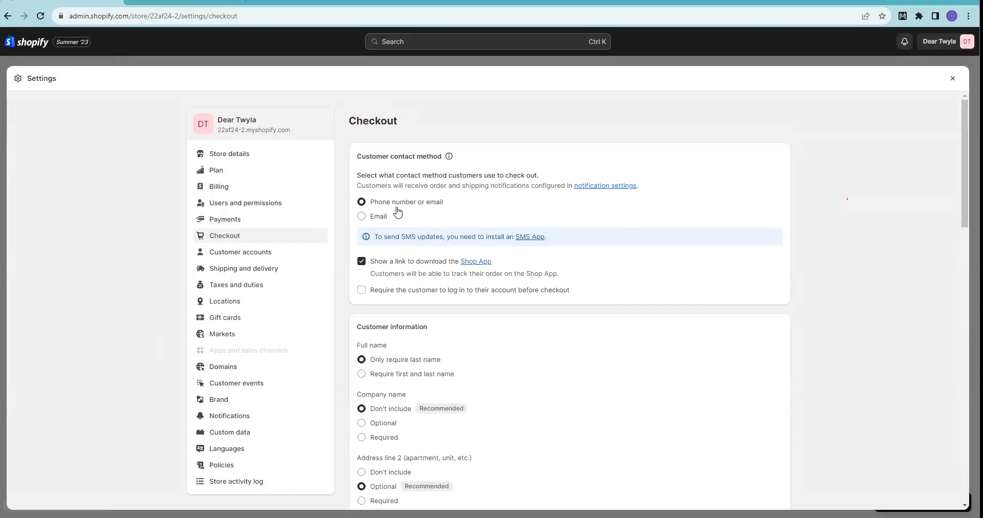
left_click(362, 219)
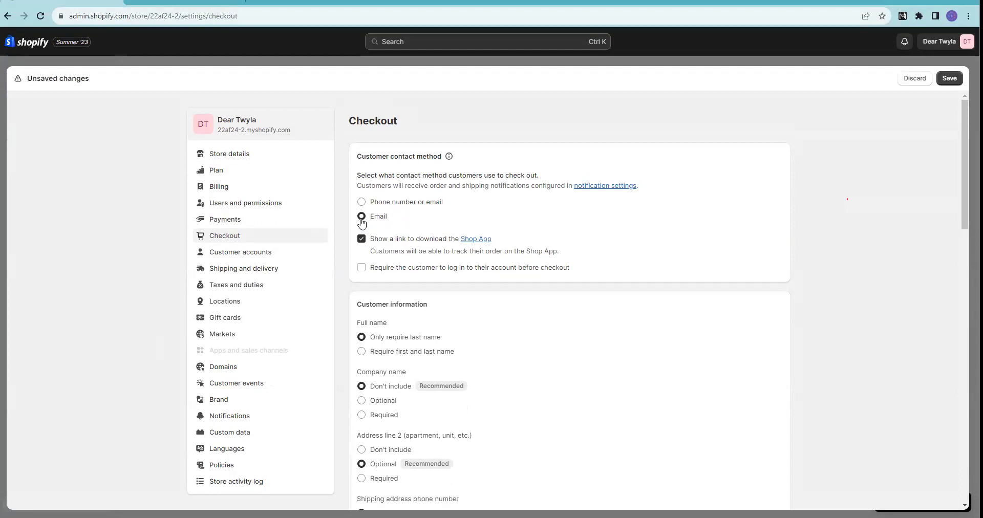
left_click(361, 203)
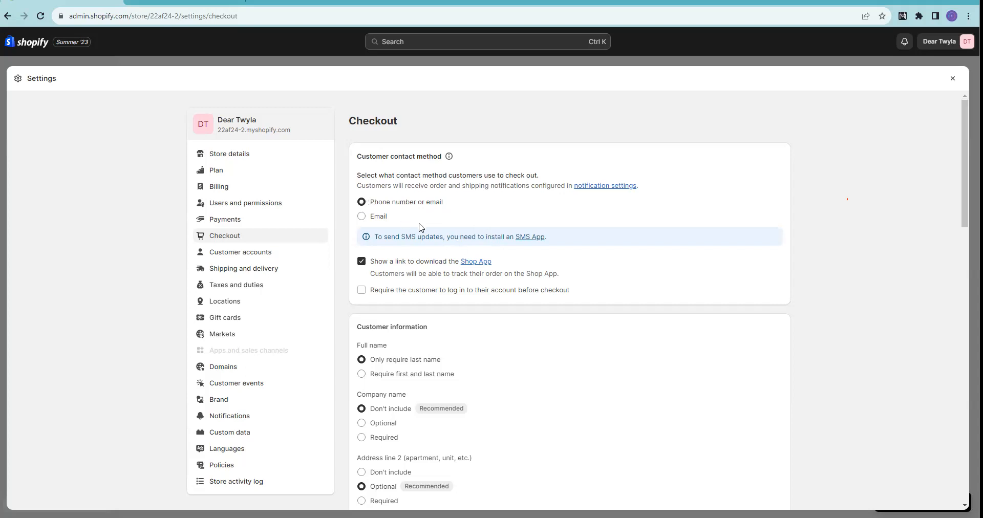
Set the customer full name option to require first and last name at checkout.
scroll(419, 227, "down", 2)
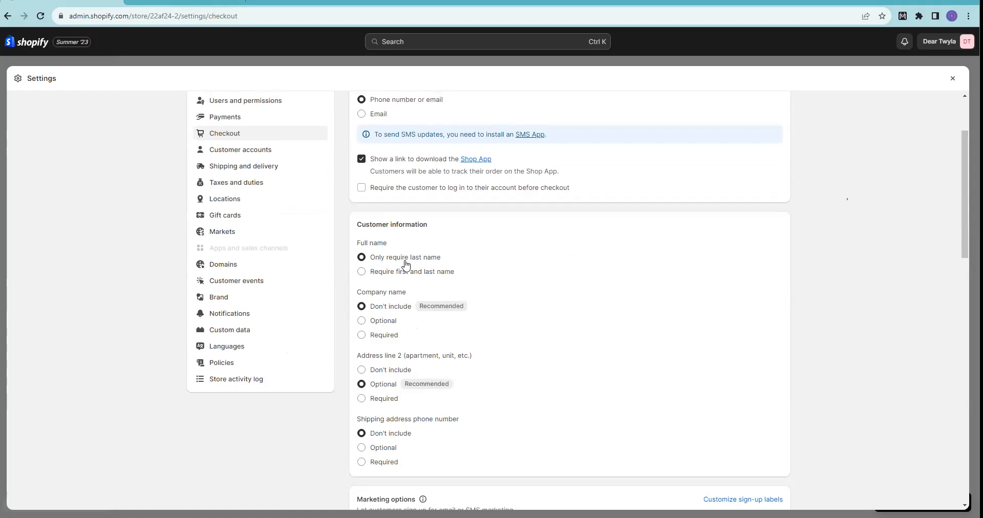
left_click(361, 271)
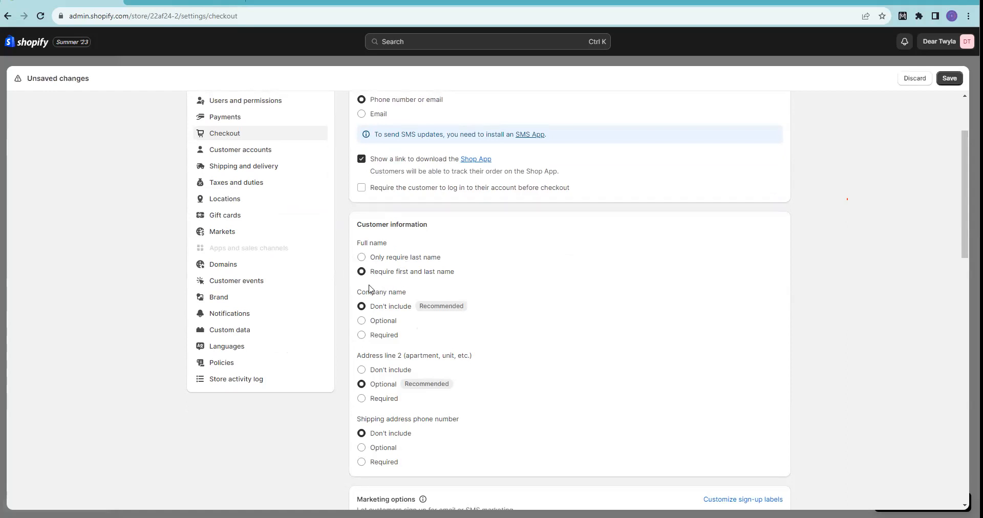
scroll(388, 246, "down", 2)
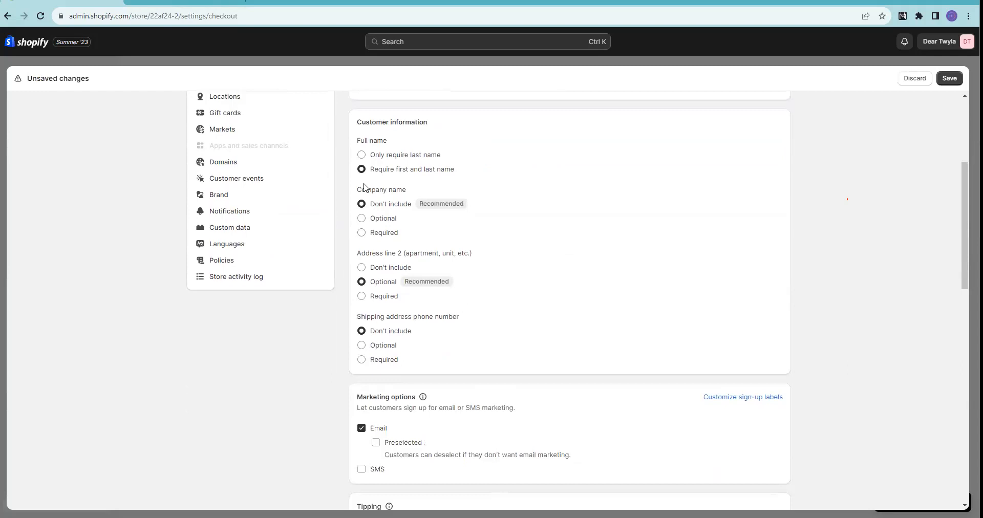
scroll(387, 251, "up", 2)
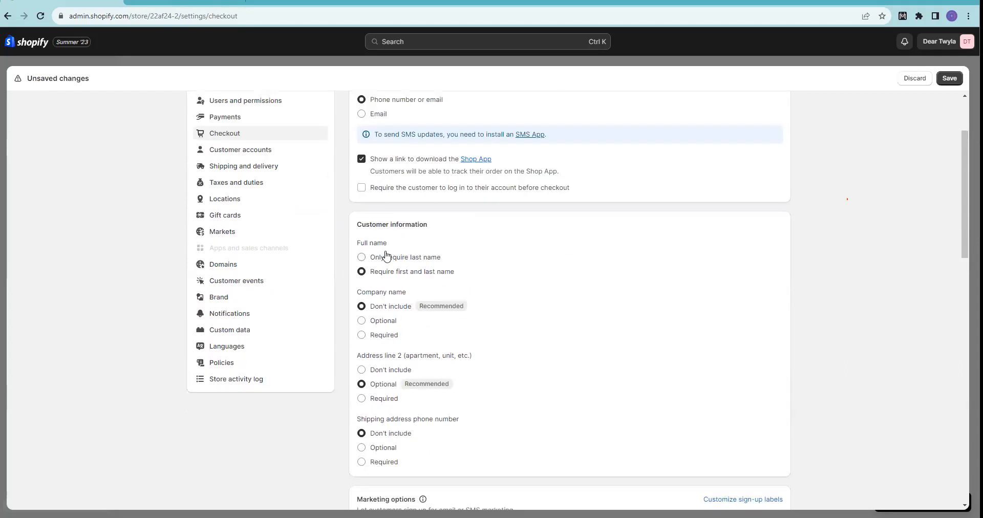
scroll(381, 258, "down", 1)
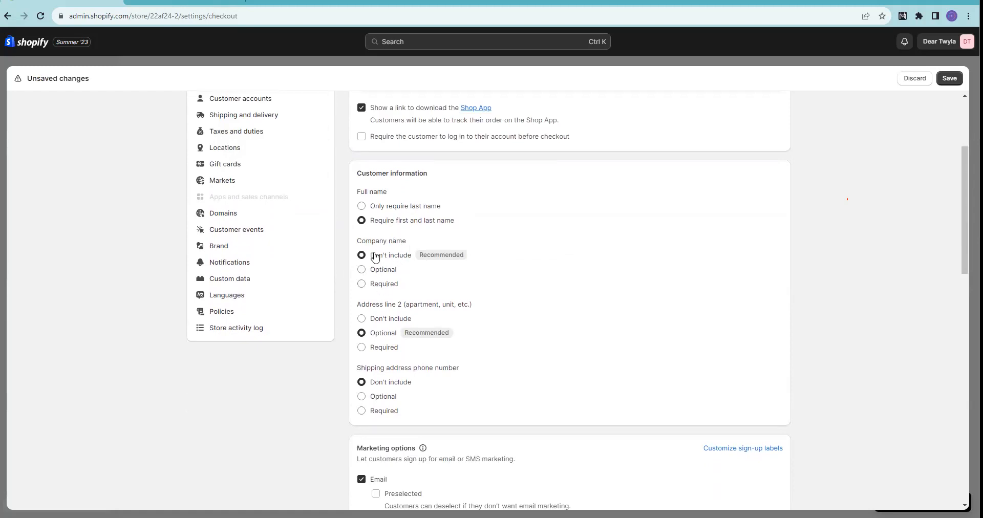
Examine the address line 2 and shipping address phone number options in the customer information settings.
scroll(397, 241, "down", 3)
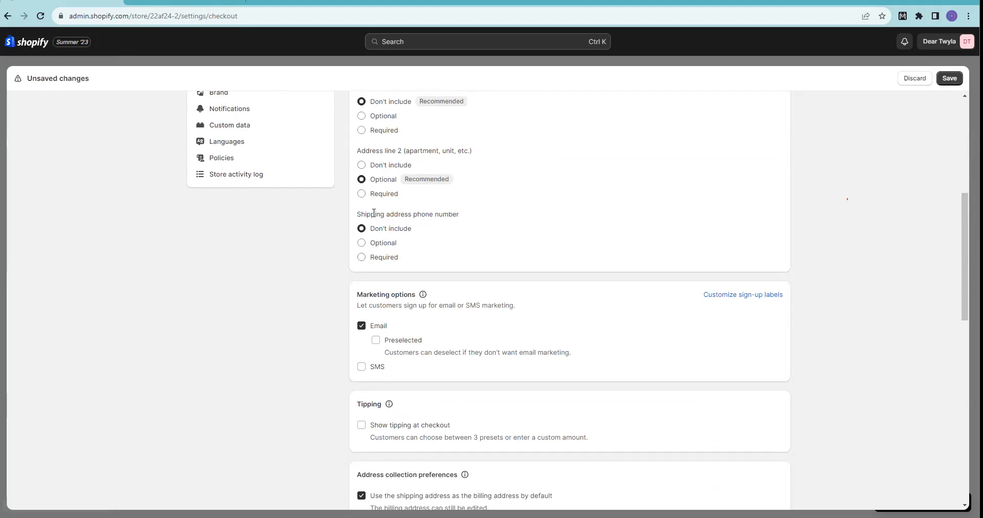
left_click_drag(374, 214, 431, 214)
left_click(450, 214)
left_click_drag(380, 150, 403, 150)
left_click(318, 214)
left_click_drag(379, 215, 443, 216)
left_click(310, 259)
Examine the checkout's marketing options, tipping and address collection preferences.
scroll(328, 257, "down", 2)
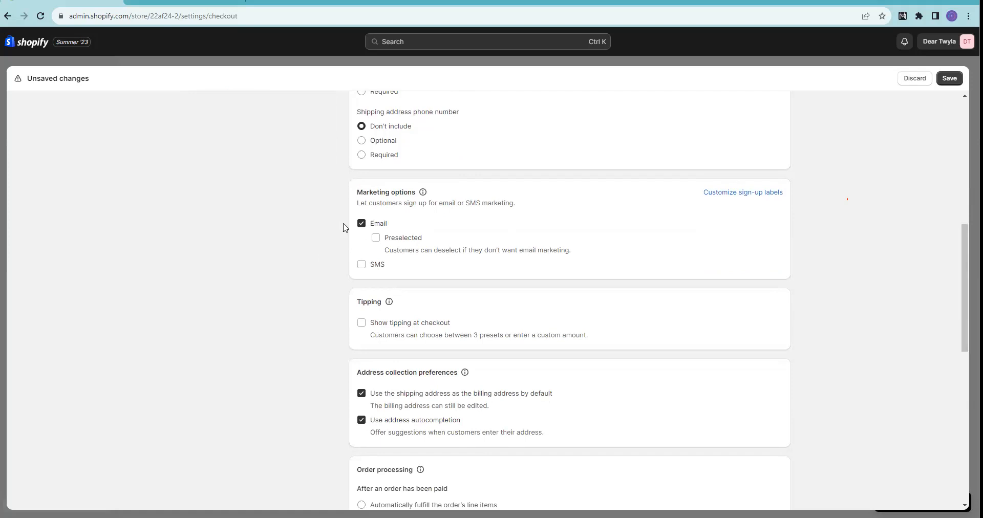
scroll(315, 248, "down", 1)
scroll(315, 247, "down", 2)
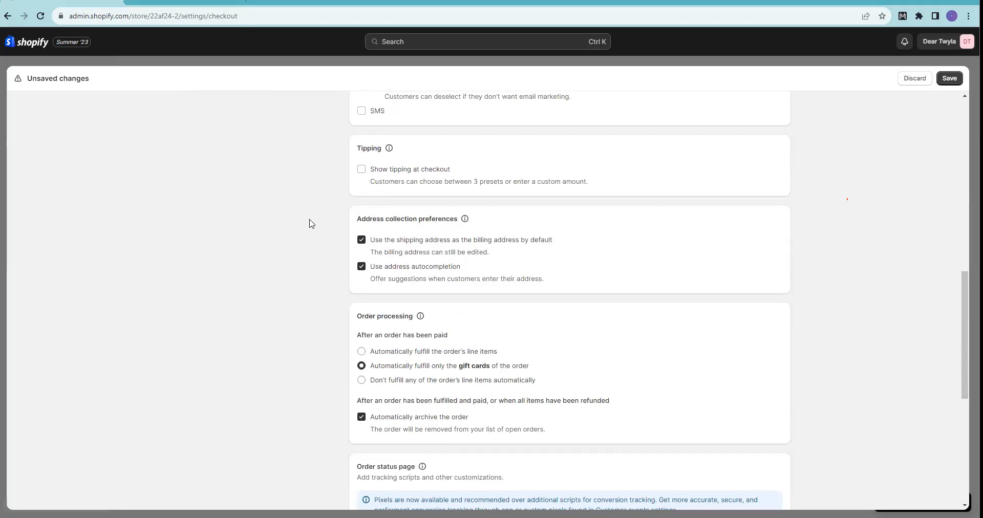
left_click_drag(373, 218, 409, 218)
left_click(386, 217)
double_click(386, 217)
left_click(305, 244)
scroll(409, 201, "down", 1)
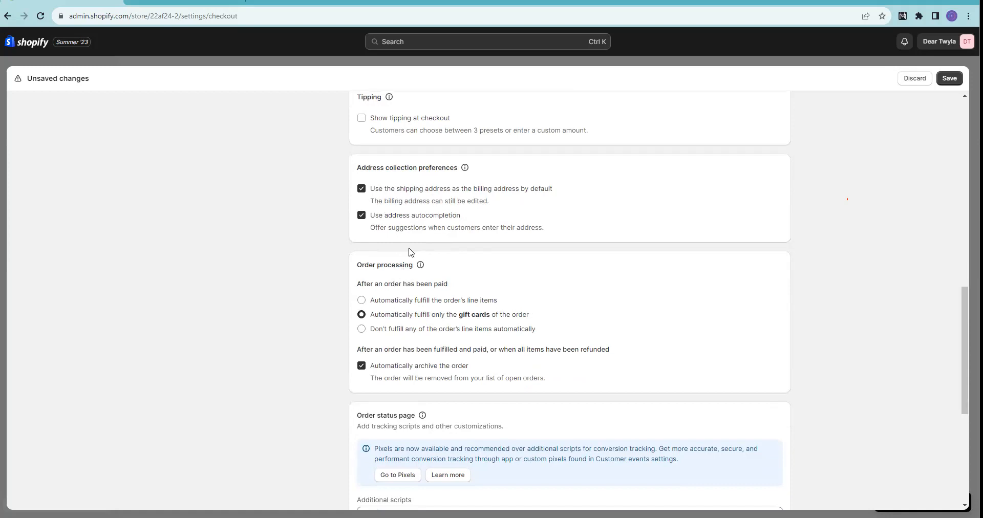
Set order processing after payment to not fulfill any of the order's line items automatically.
scroll(345, 259, "down", 2)
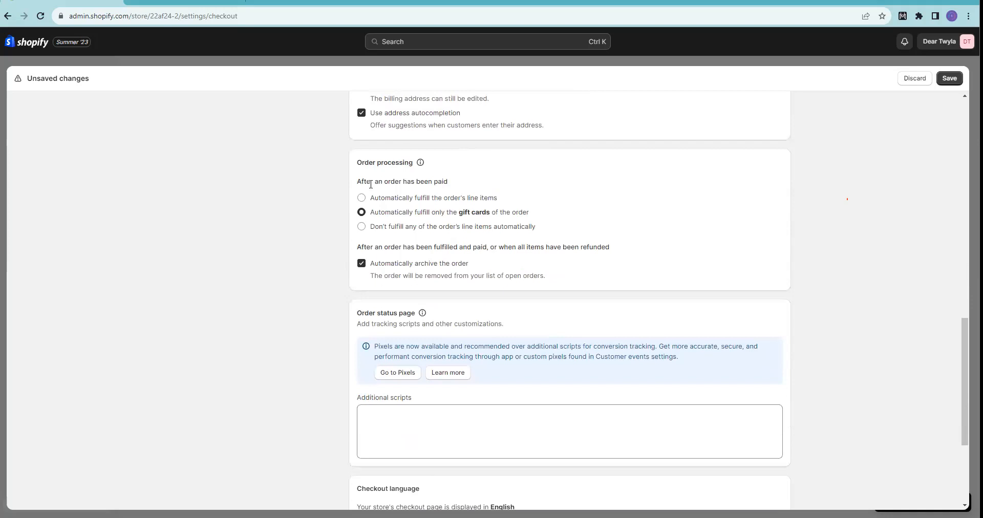
left_click_drag(365, 181, 417, 181)
left_click(423, 181)
left_click(362, 227)
scroll(334, 239, "down", 2)
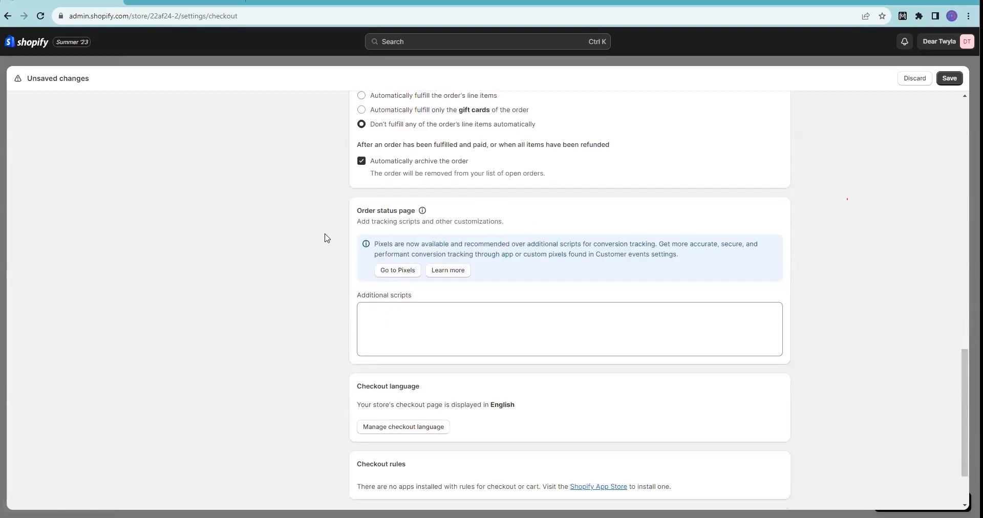
Look over the order status page scripts and remaining checkout options, and save the checkout settings.
left_click(392, 310)
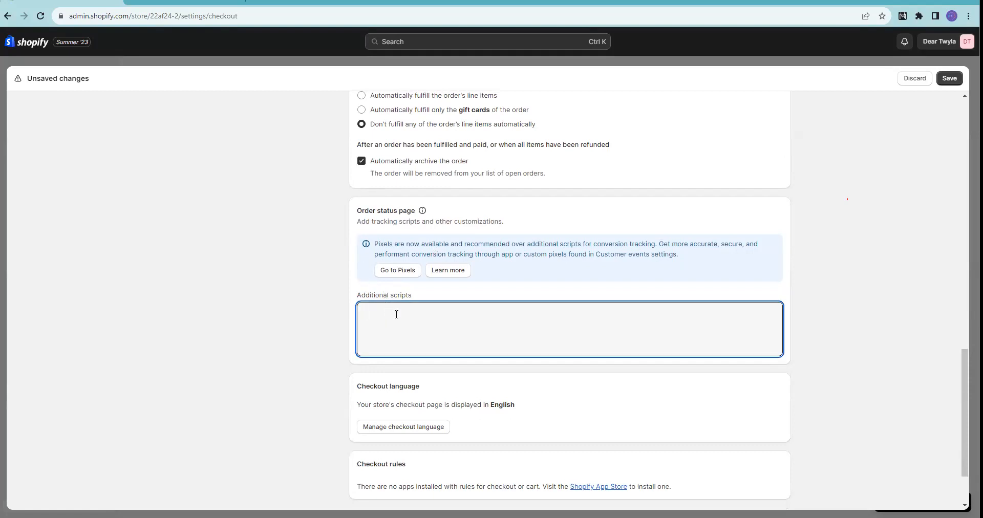
scroll(396, 314, "down", 2)
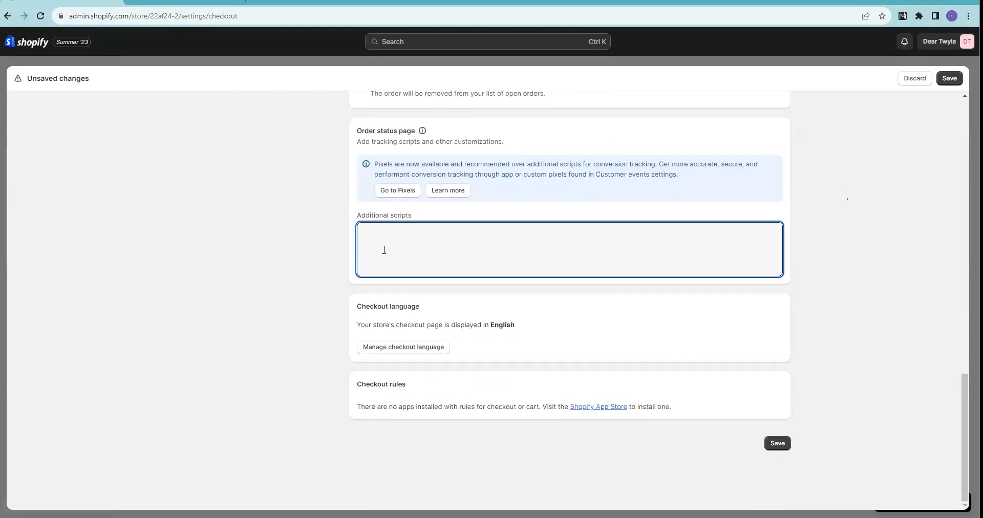
scroll(403, 251, "up", 5)
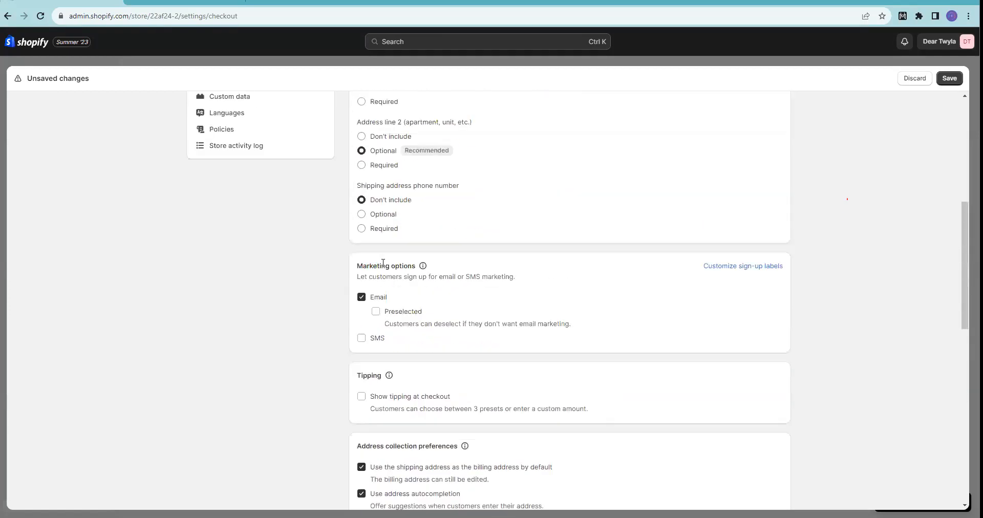
scroll(756, 357, "down", 5)
left_click(777, 444)
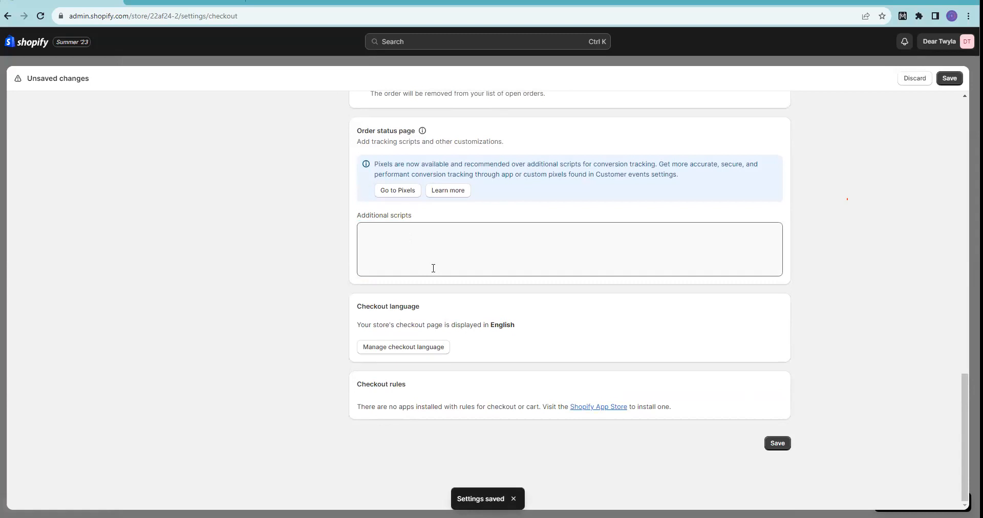
Switch to the Notepad outline, review the webinar topics, and return to the Shopify admin.
left_click(408, 517)
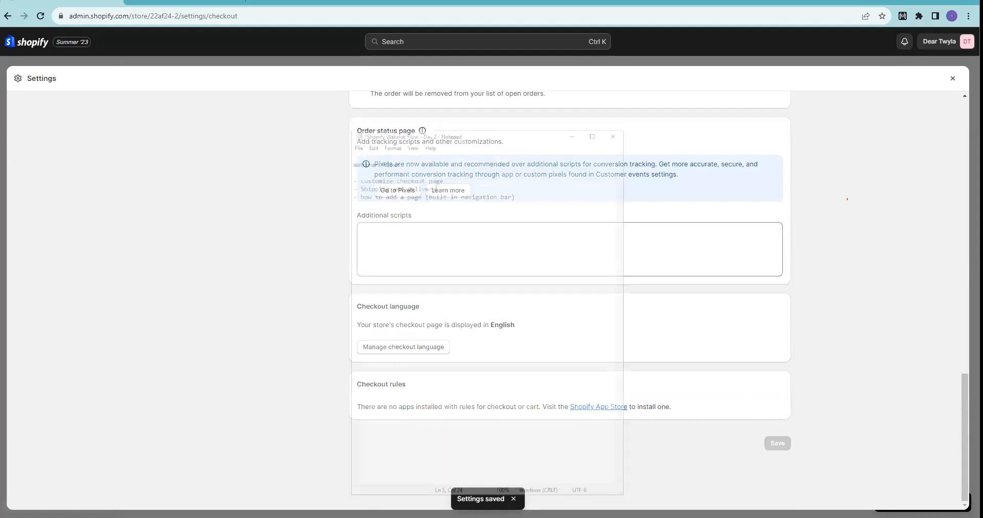
left_click(379, 139)
left_click_drag(380, 138, 412, 138)
left_click(428, 164)
left_click(595, 67)
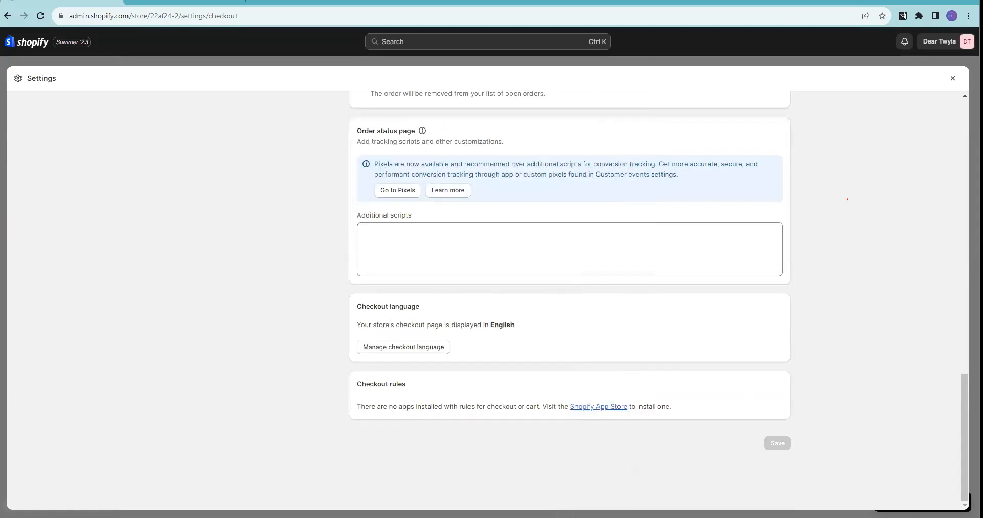
Close the settings and open the Online Store's list of pages.
left_click(952, 77)
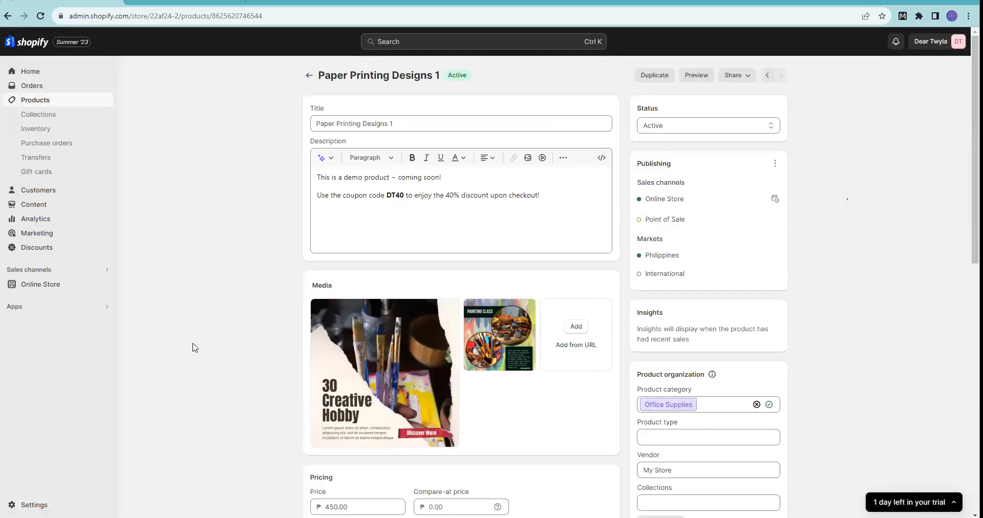
left_click(51, 290)
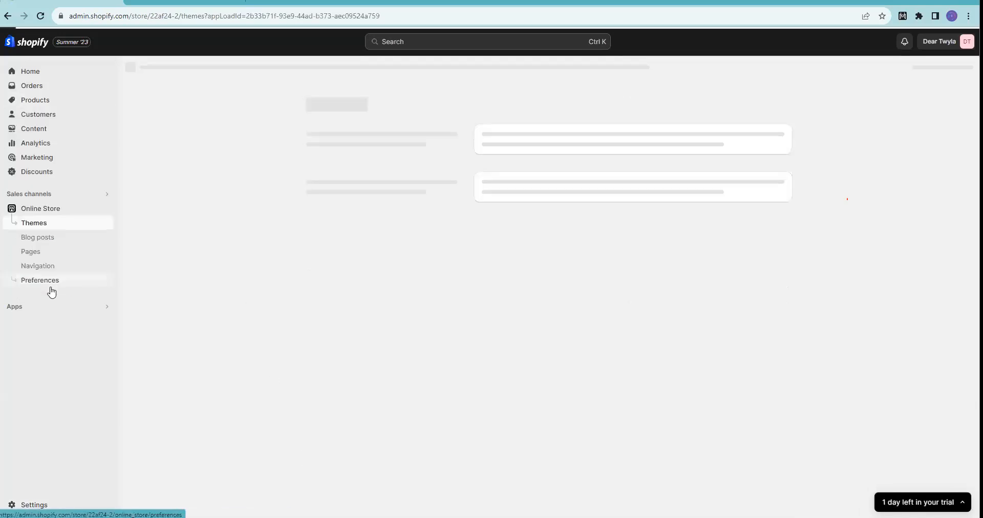
left_click(19, 310)
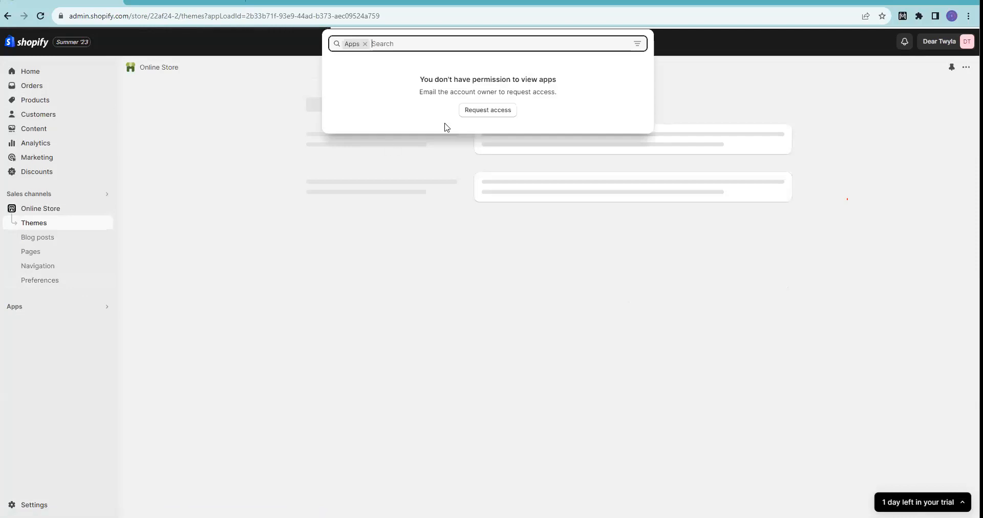
left_click(49, 318)
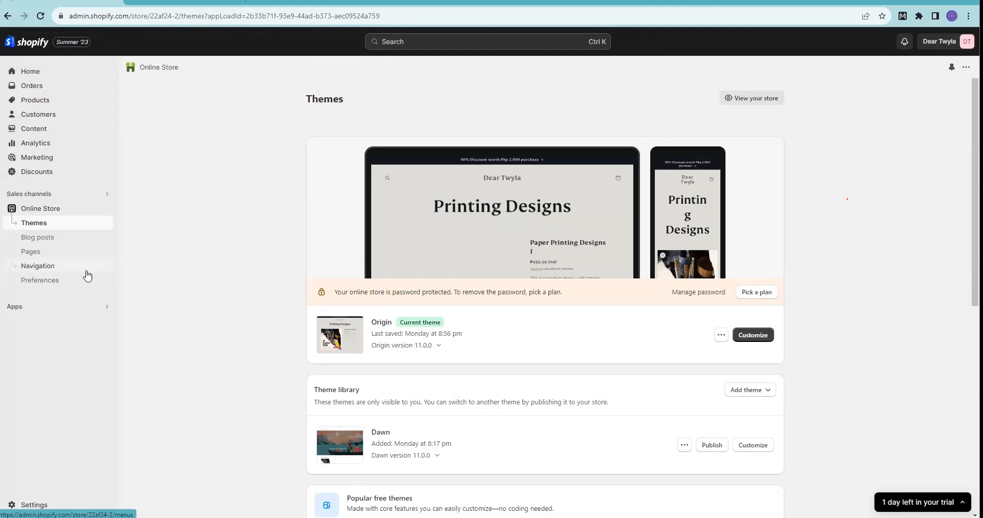
left_click(31, 254)
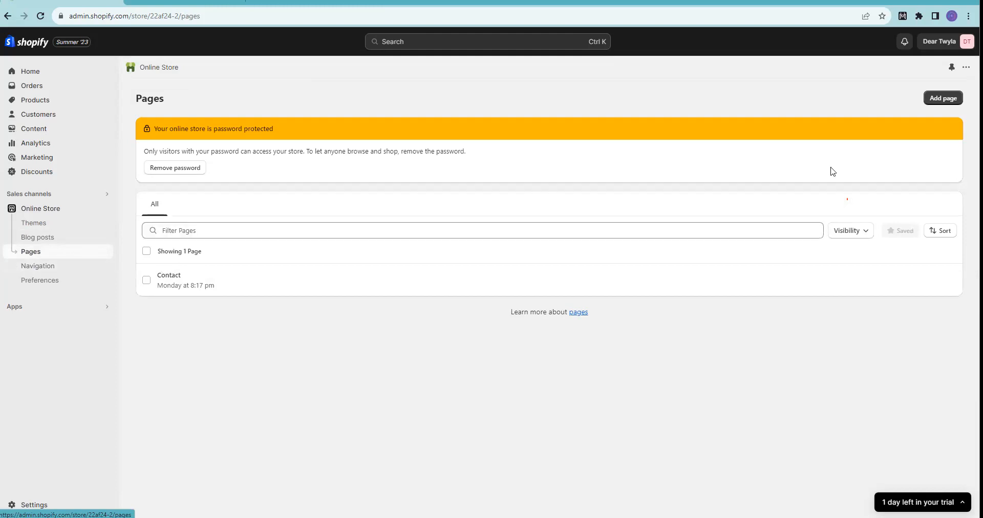
Add a new online store page titled "Appointment Page" and begin its content.
left_click(931, 99)
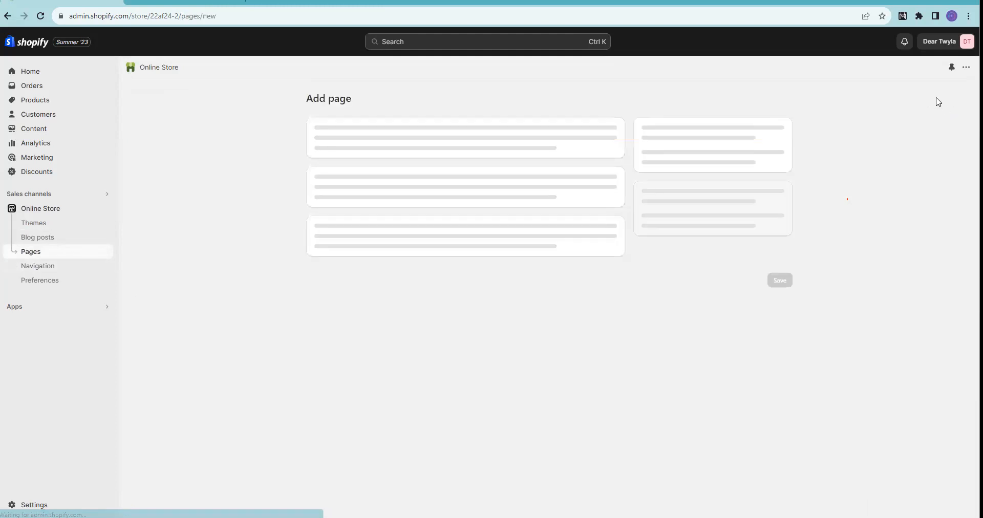
left_click(426, 142)
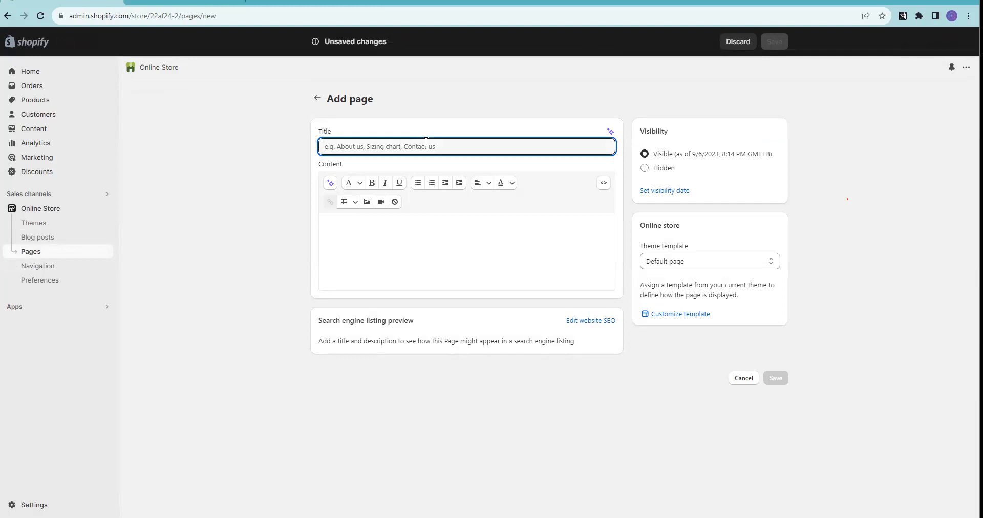
type("ABO")
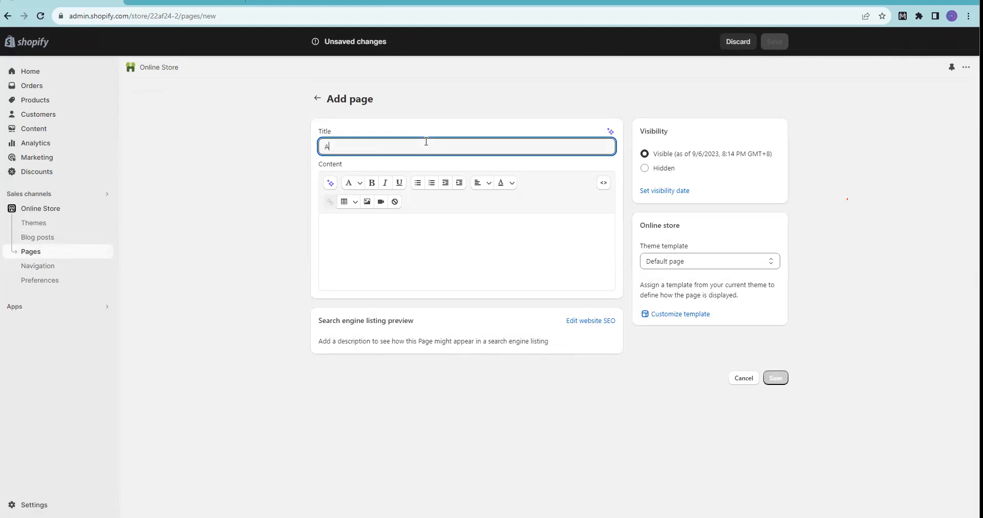
key("BackSpace")
key("BackSpace")
type("ppo")
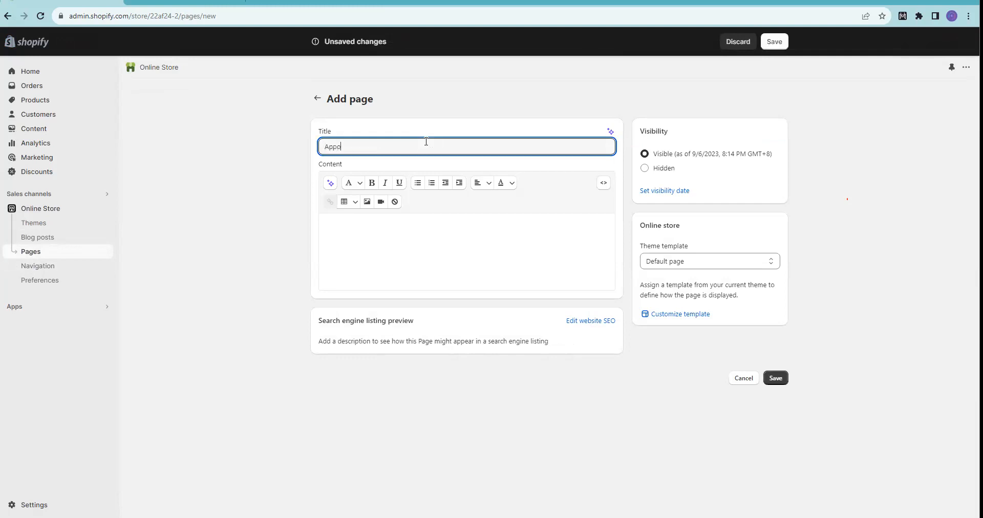
type("intment")
type("Page")
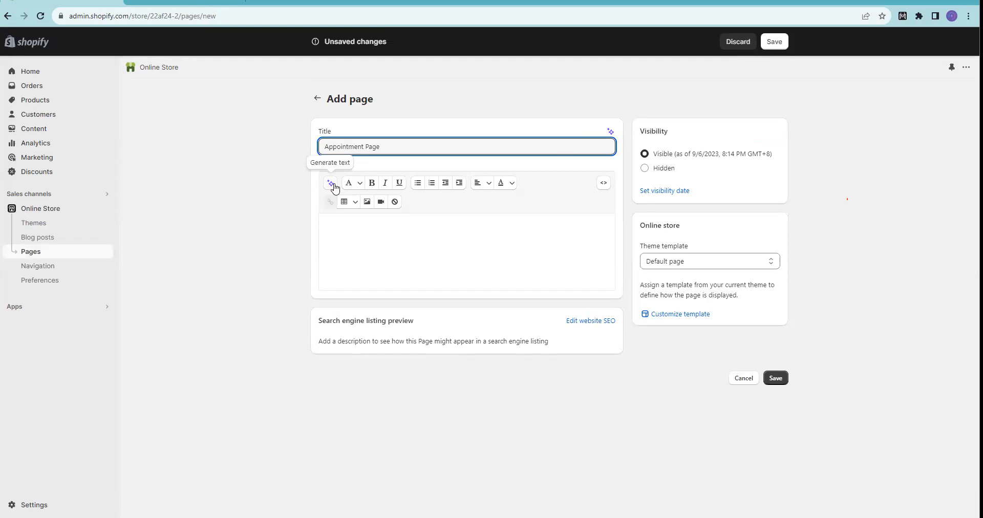
left_click(369, 232)
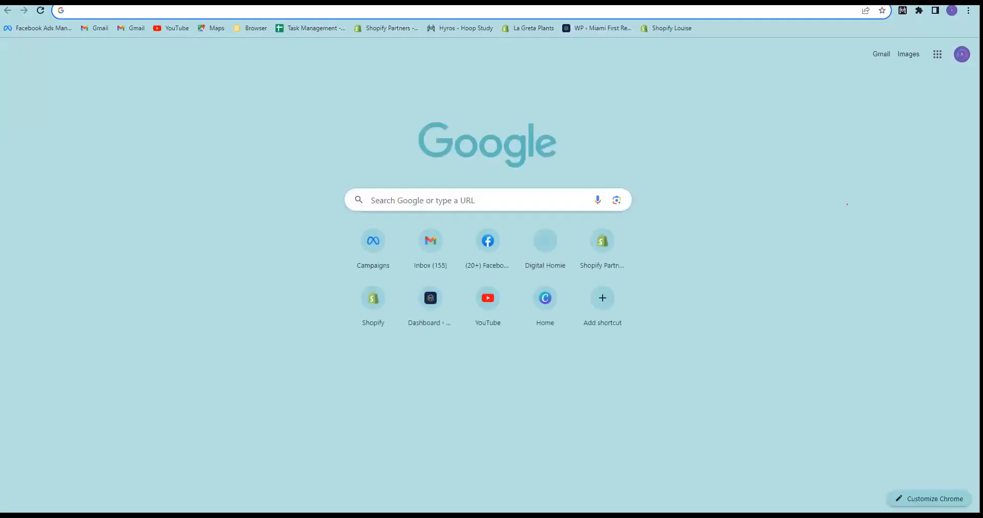
Open the tidycal.com/galamoretravel/30-minute-meeting booking page in the browser and copy its link.
type("tidycal.com/galamoretravel/30-minute-meeting")
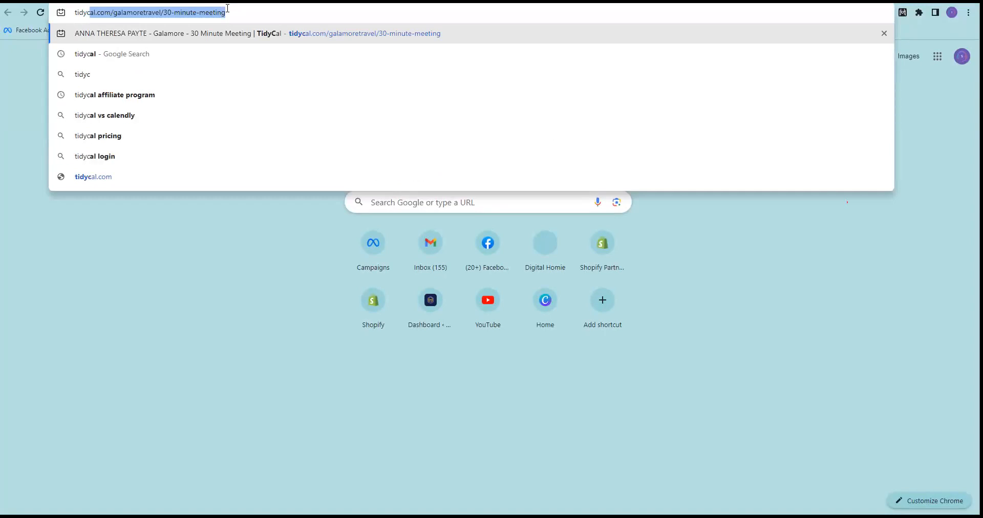
key("Return")
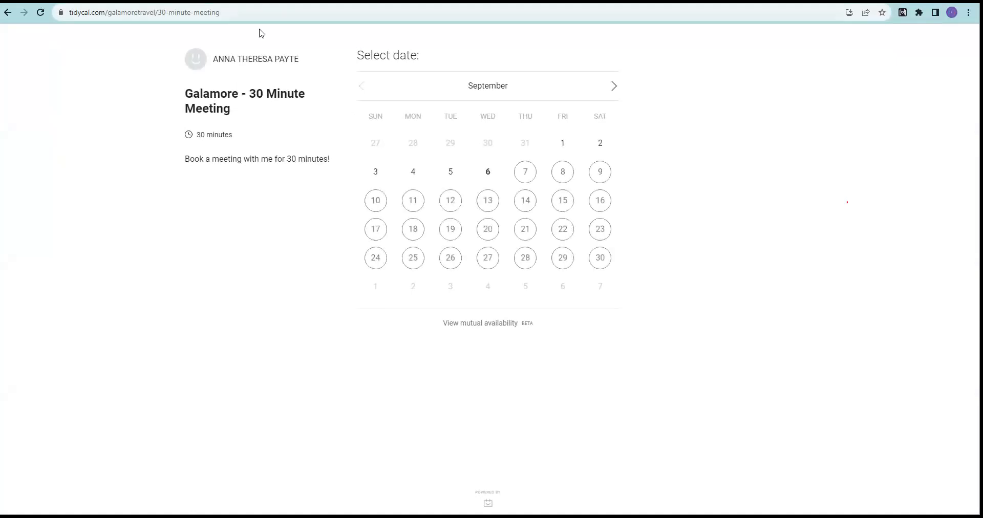
left_click(236, 15)
key("ctrl+c")
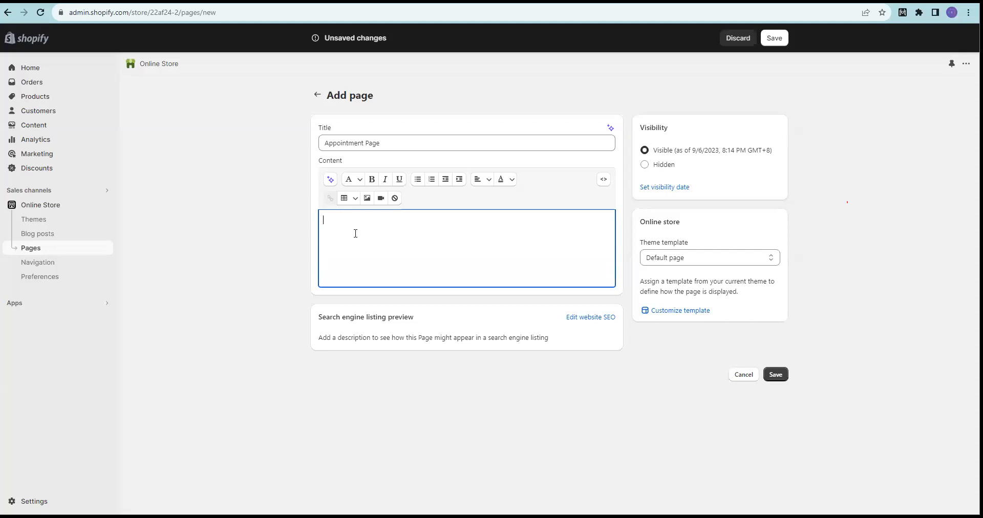
In the Appointment Page's content, write "If you want to book an appointment with us, click the link below.".
type("If you want tyo")
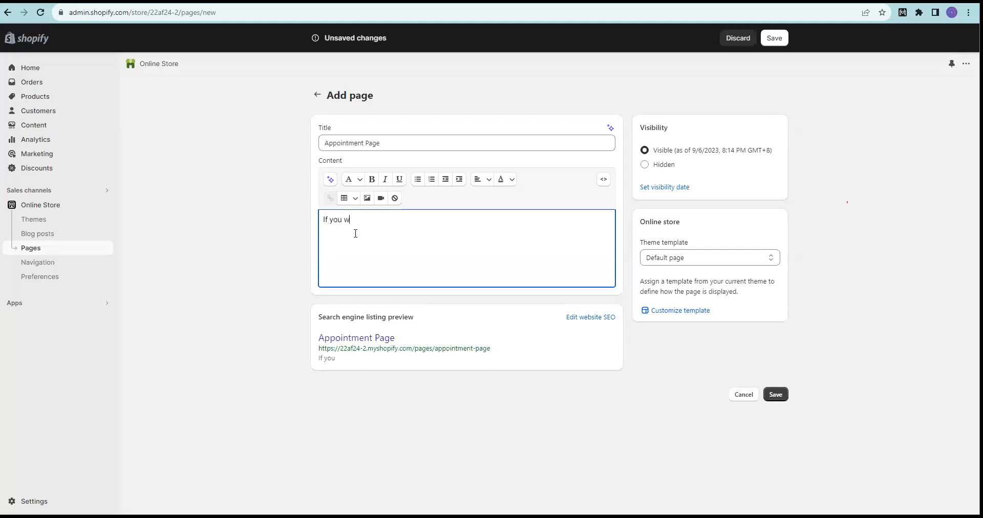
key("BackSpace")
key("BackSpace")
type("o book an appointment with us")
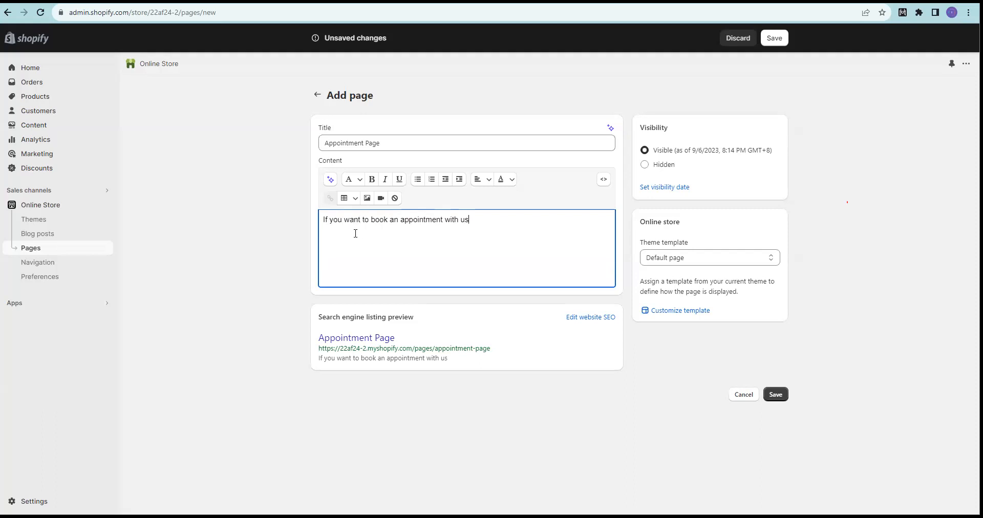
type(", click the link below")
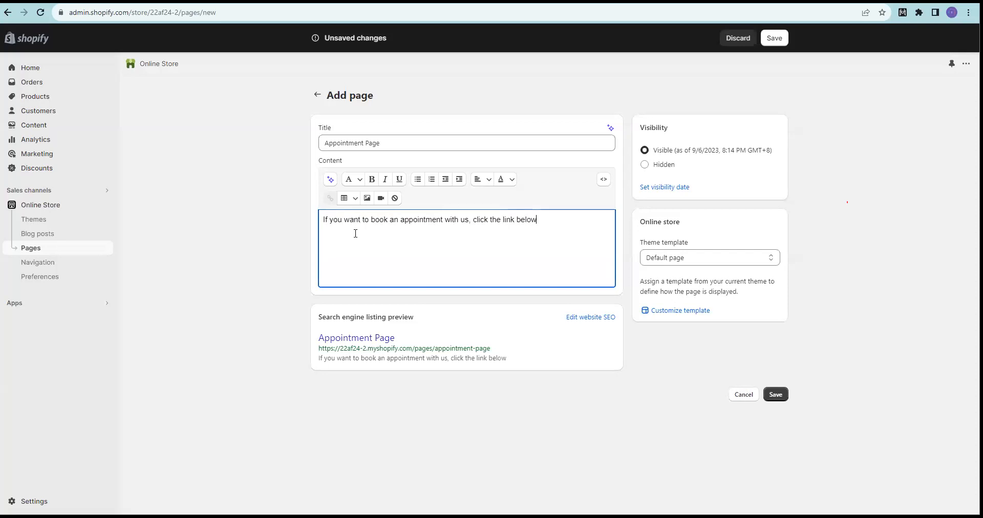
type(".")
Paste the TidyCal booking link under the sentence, with no blank line between them.
key("Return")
key("Return")
key("ctrl+v")
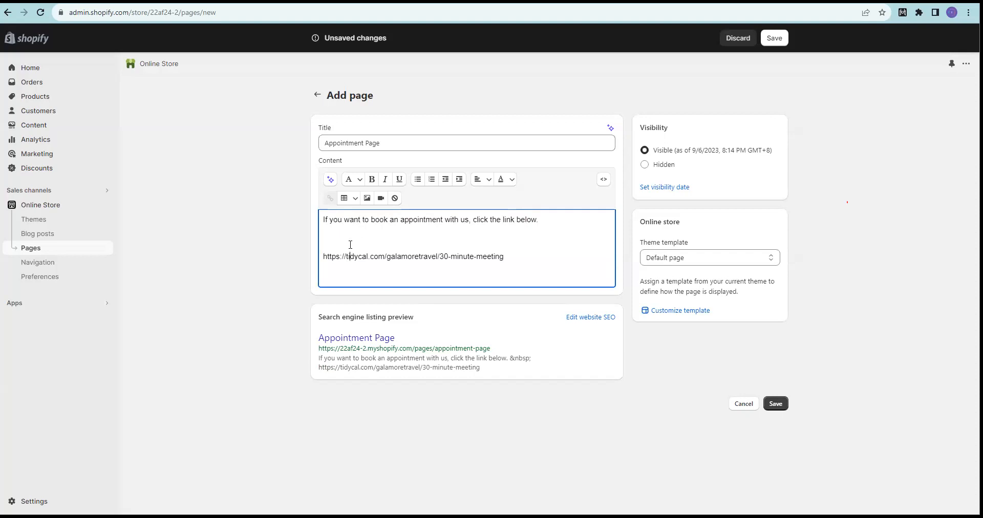
left_click(323, 255)
key("BackSpace")
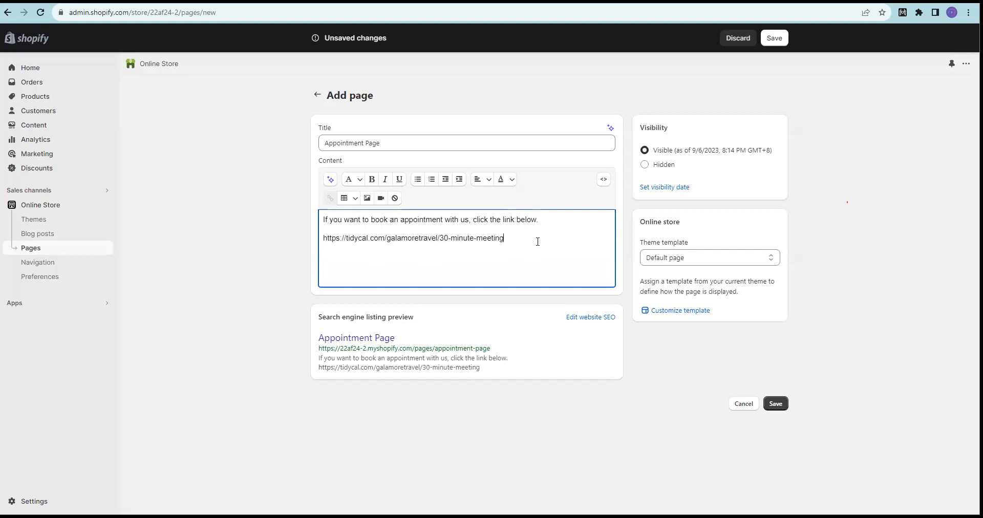
Insert the uploaded pink stationery image at Product image (480px) size on a new line below the content text.
key("Return")
key("Return")
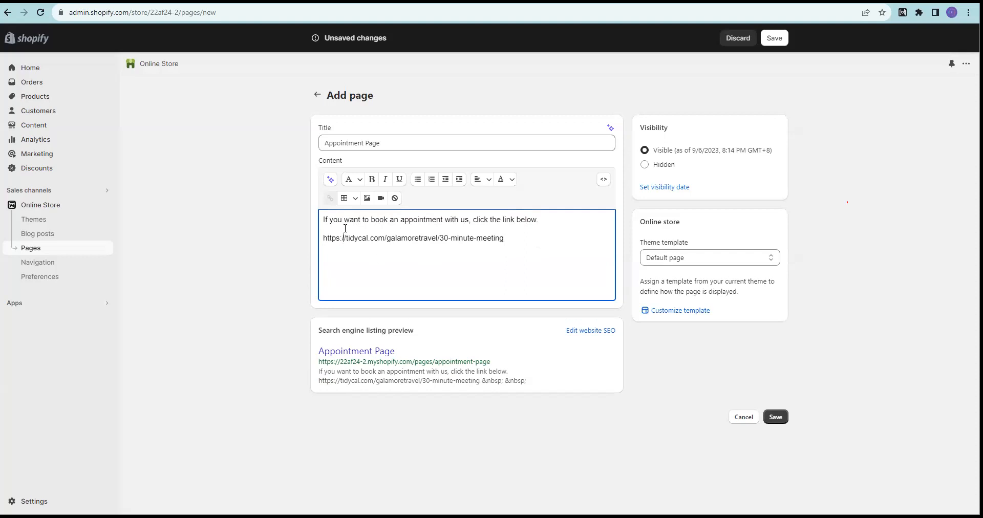
key("Return")
key("Return")
key("BackSpace")
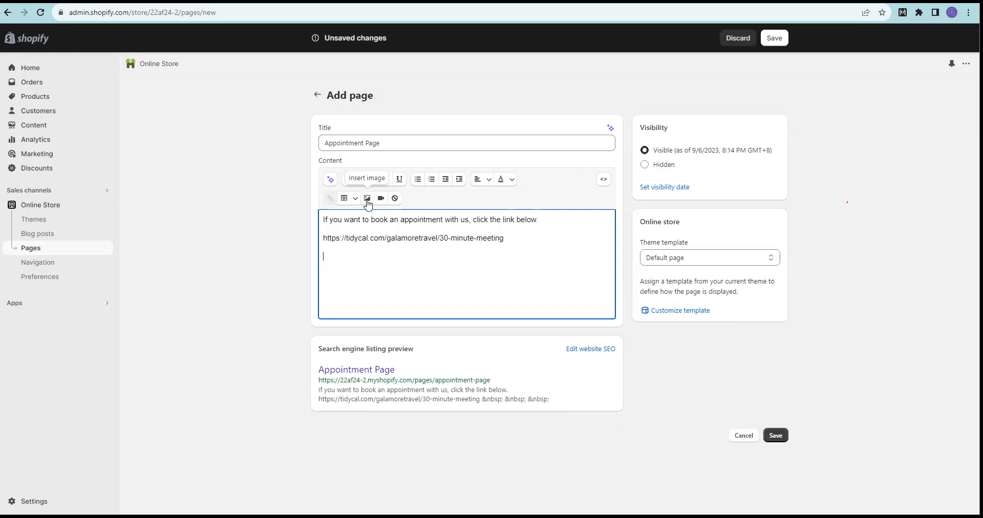
left_click(366, 198)
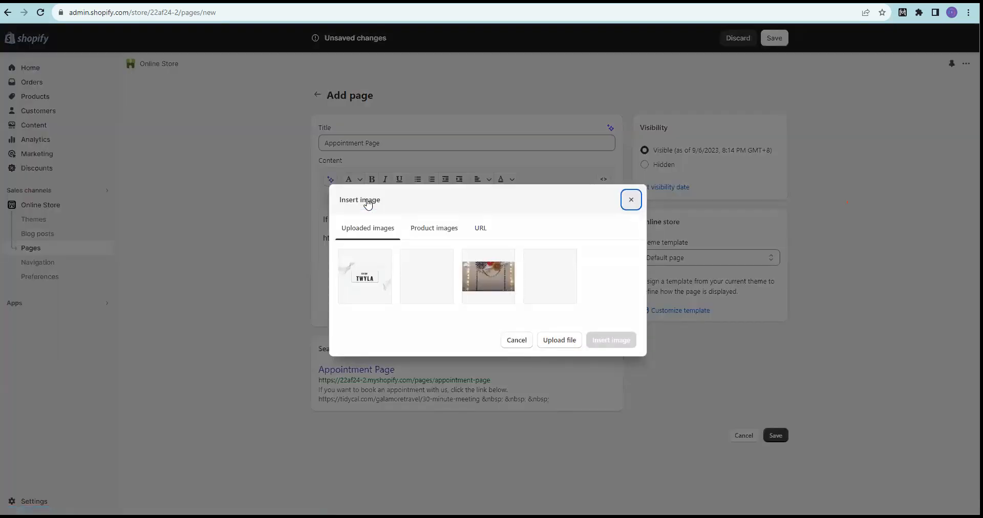
left_click(551, 280)
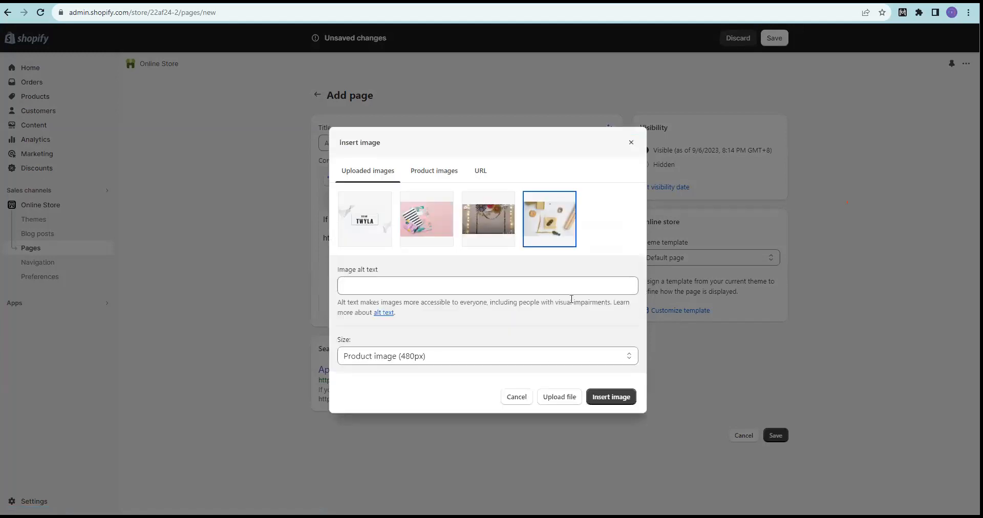
left_click(425, 231)
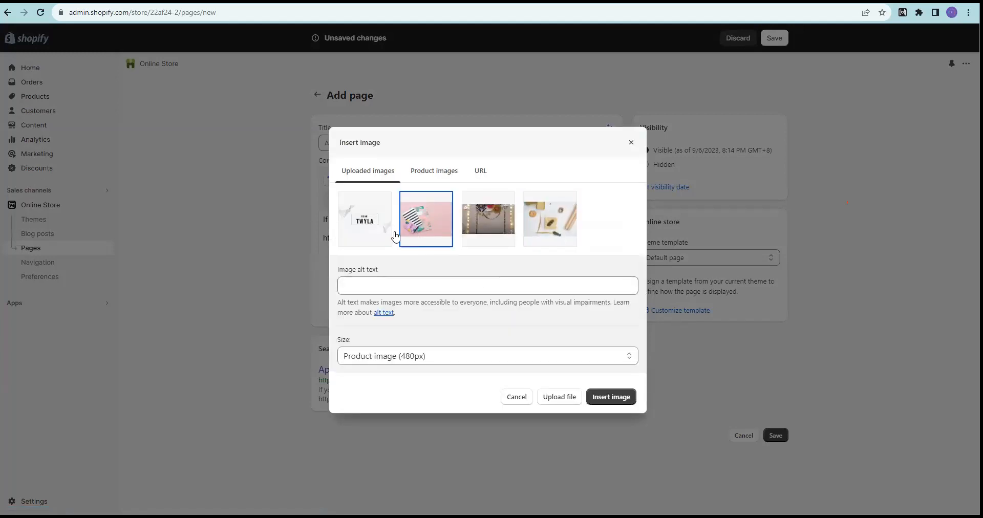
left_click(617, 399)
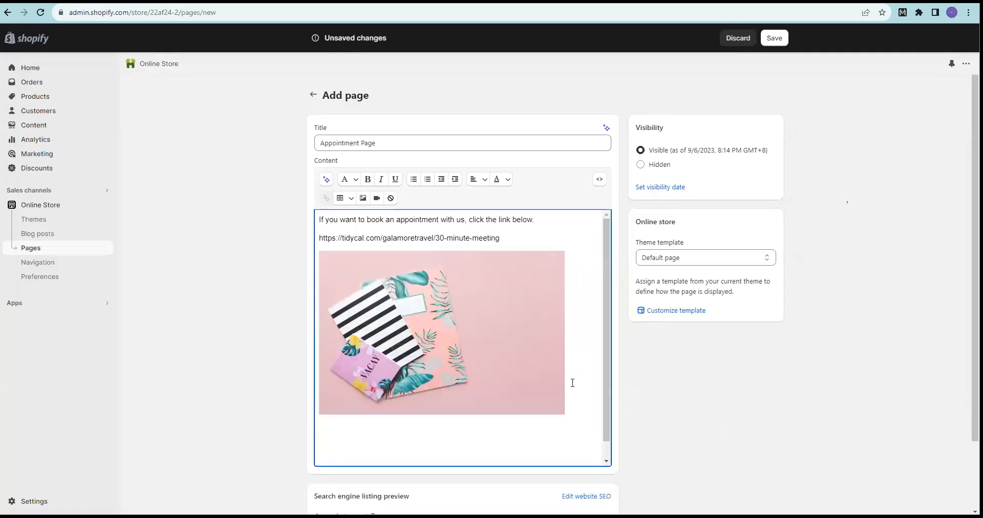
Look over the content editor's video embedding and text colour options, and save the Appointment Page.
left_click(377, 198)
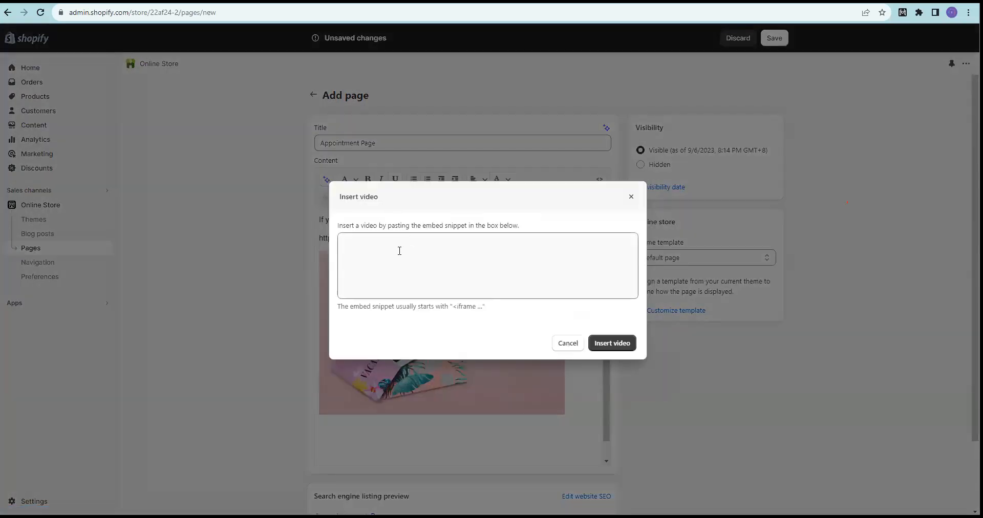
left_click(631, 197)
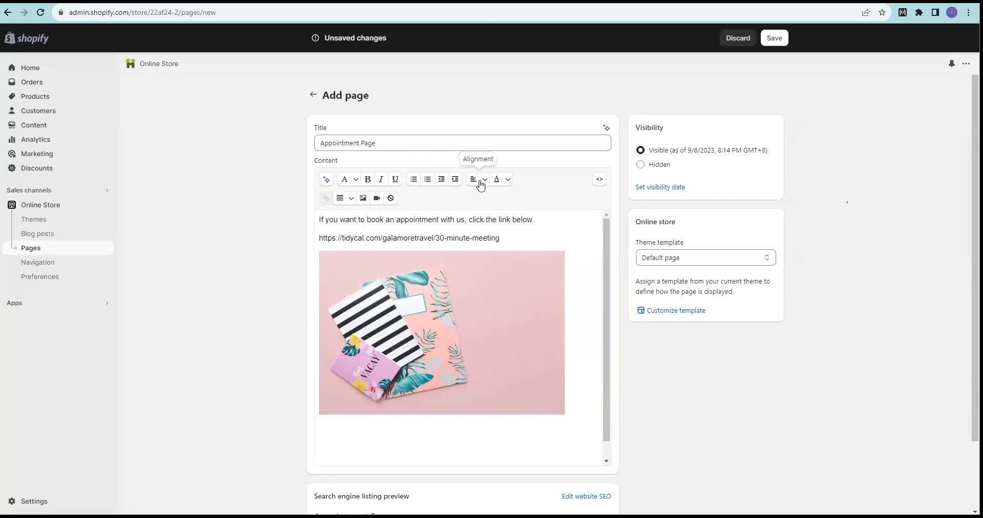
left_click(503, 184)
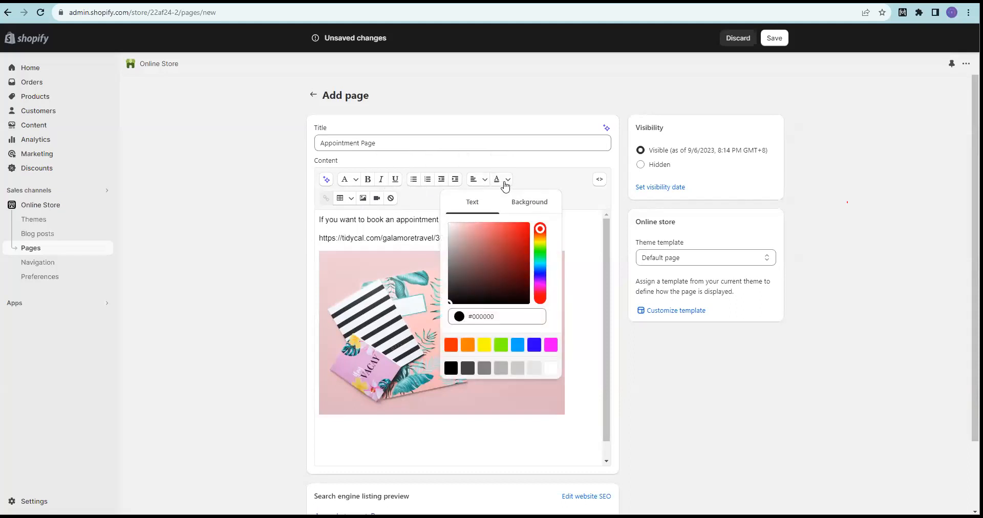
left_click(567, 245)
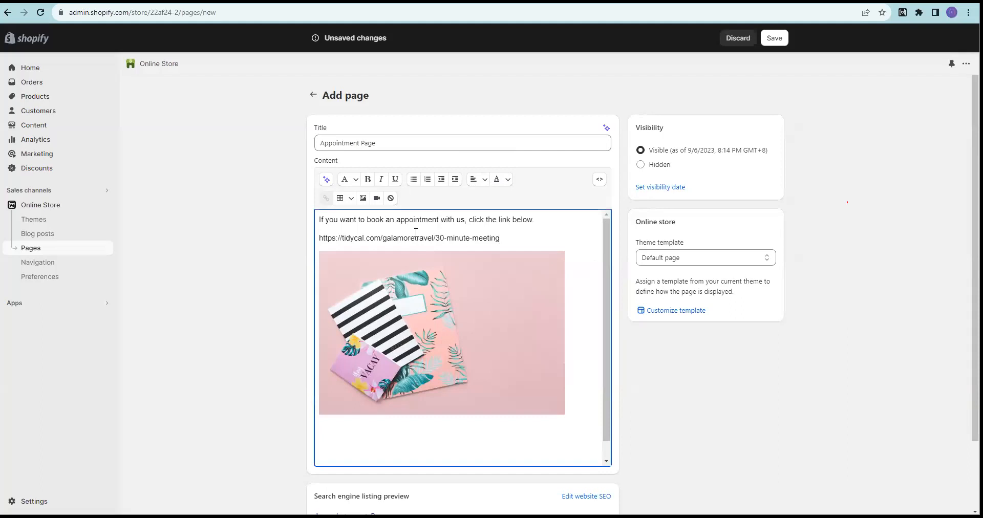
scroll(532, 292, "down", 1)
scroll(504, 303, "up", 1)
left_click(774, 38)
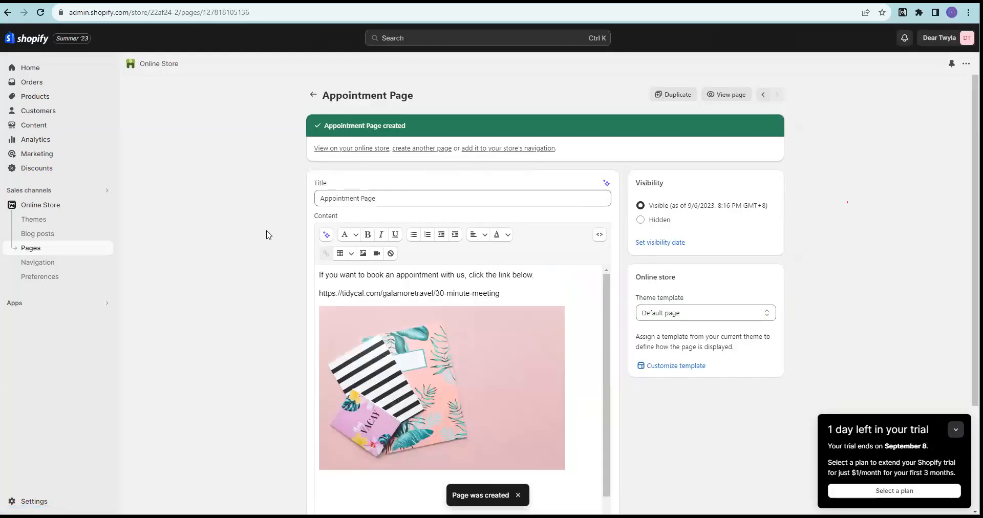
Delete the booking link and its empty line from the Appointment Page's content and save the page.
left_click_drag(518, 293, 316, 293)
key("BackSpace")
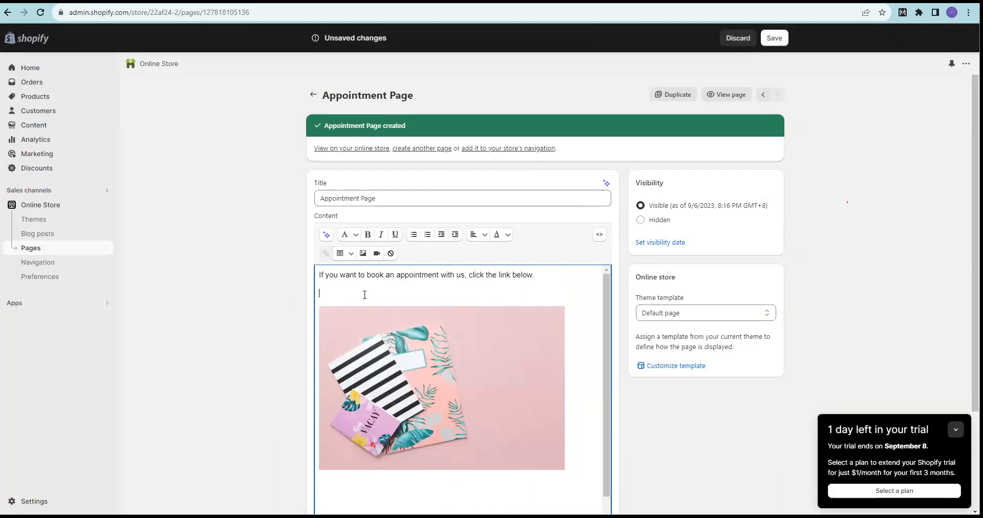
key("BackSpace")
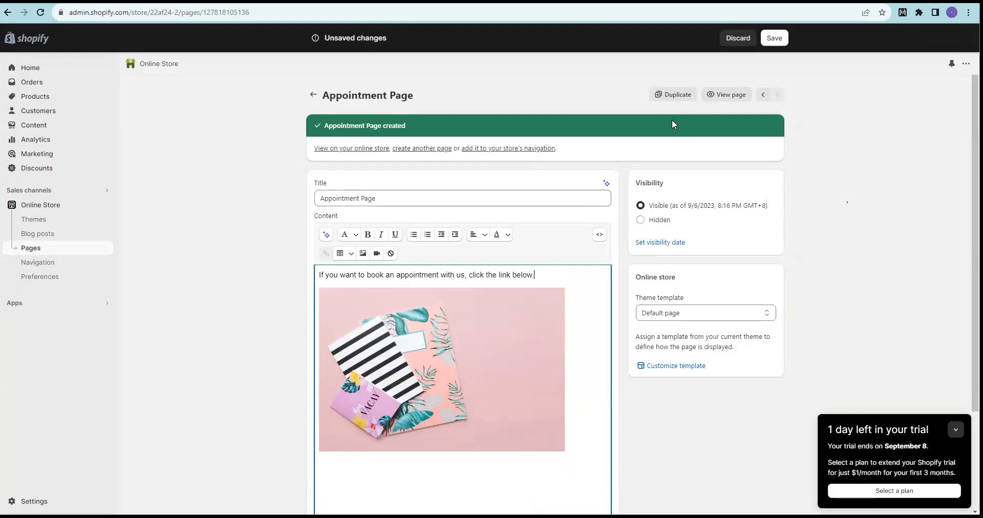
key("ctrl+s")
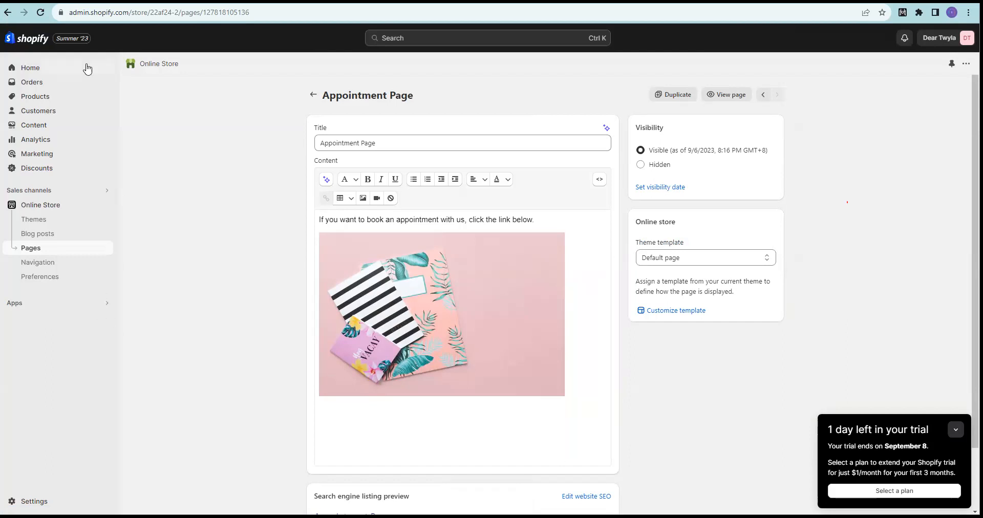
Go to the store's home and look through the setup guide sections on online store setup, store settings and launch.
left_click(32, 68)
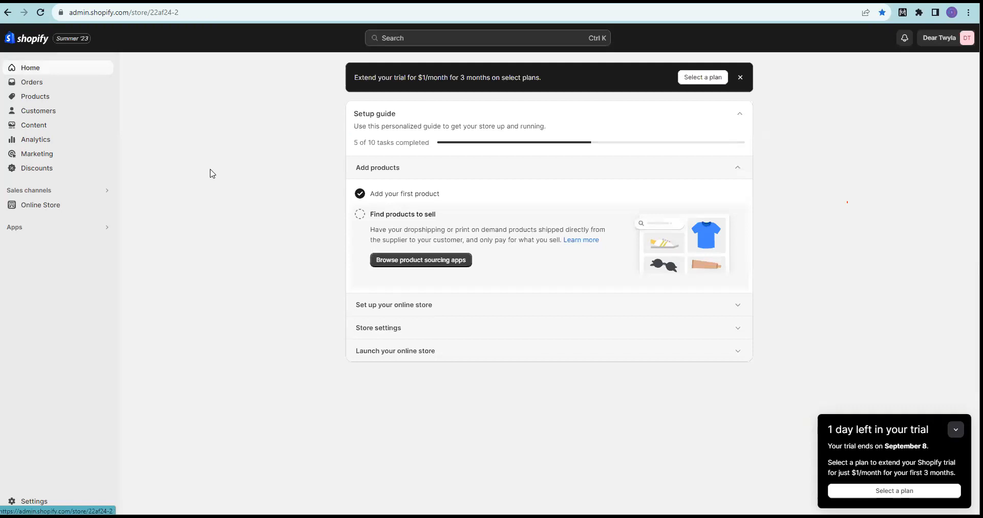
left_click(410, 306)
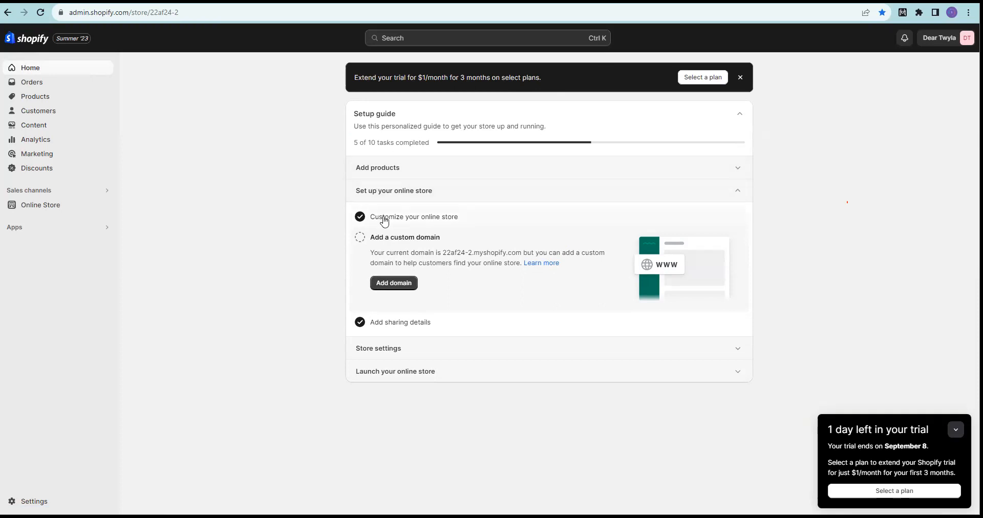
left_click(376, 350)
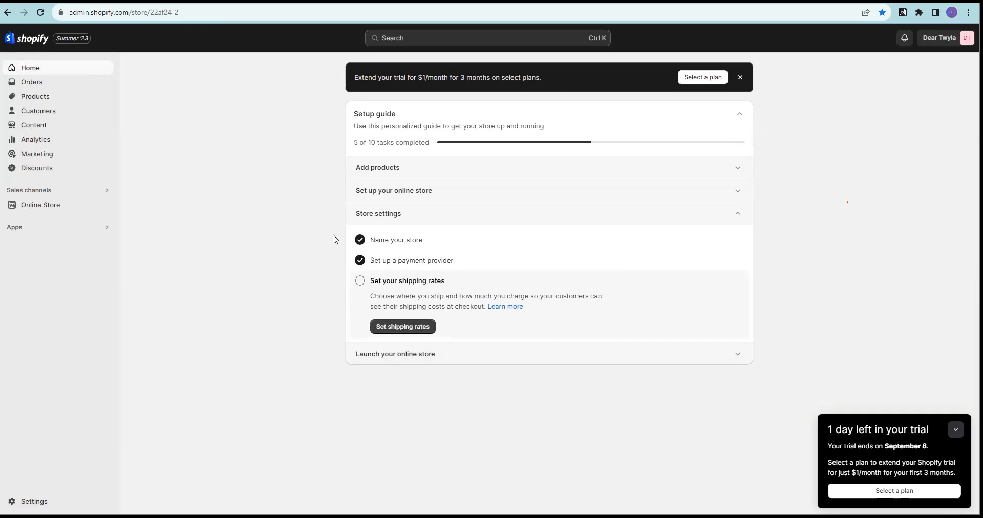
left_click(361, 353)
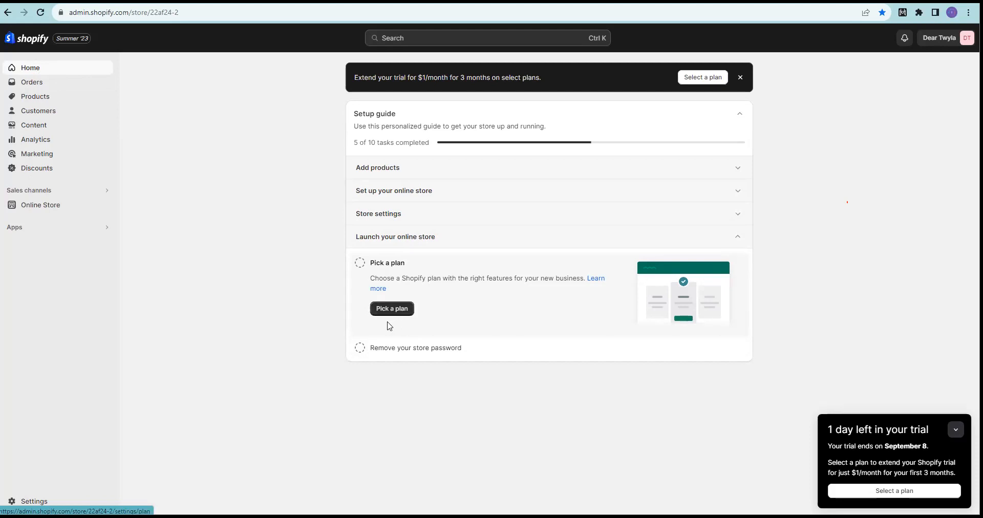
Open the plan selection from the setup guide's launch section and examine the Basic plan's introductory price.
left_click(396, 309)
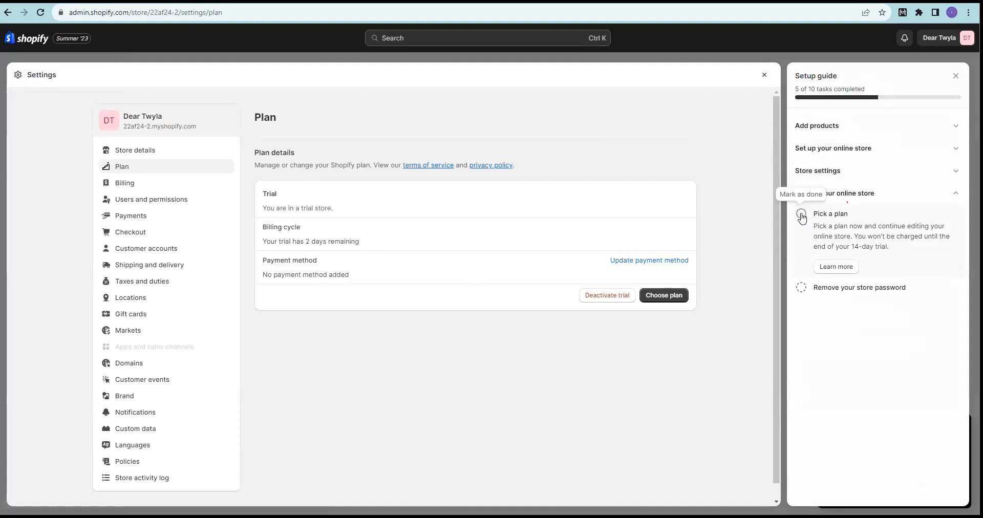
left_click(667, 297)
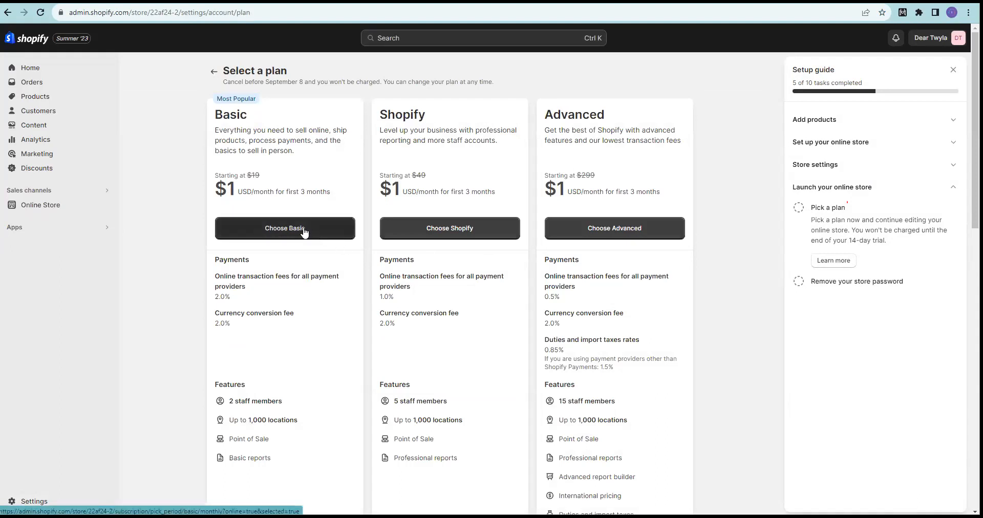
left_click_drag(239, 190, 215, 189)
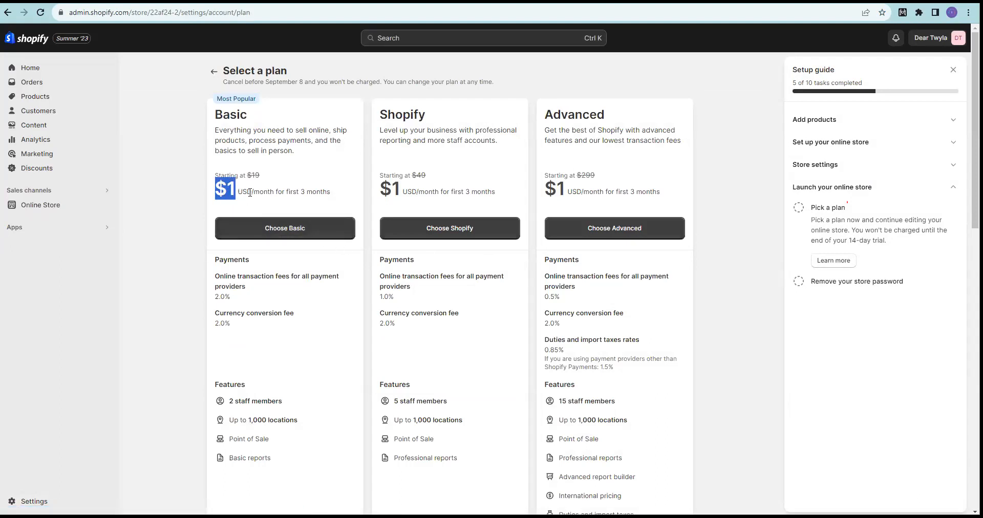
Examine the Basic plan's regular and introductory prices, and choose the Basic plan.
left_click(266, 195)
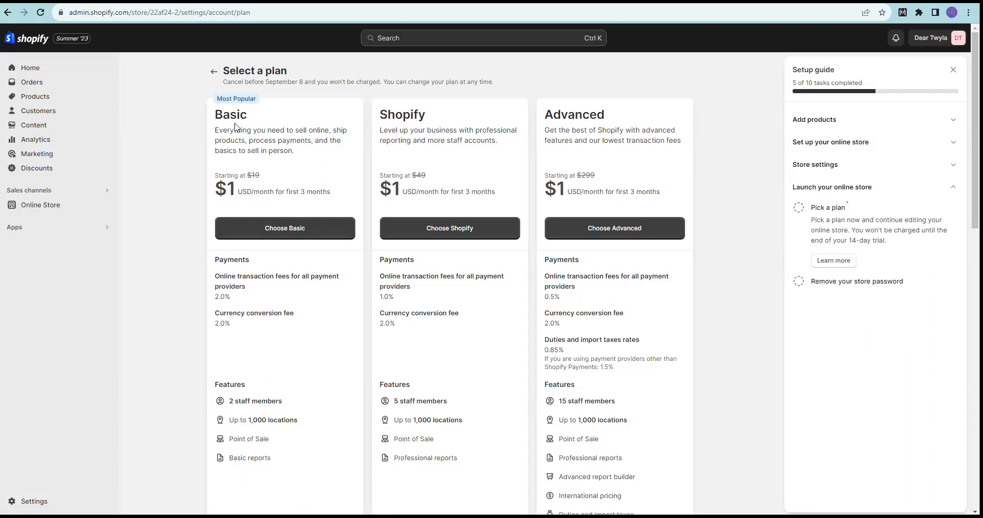
left_click_drag(232, 172, 269, 176)
left_click(279, 185)
left_click_drag(222, 114, 238, 111)
left_click(268, 164)
left_click_drag(255, 174, 262, 175)
left_click(295, 179)
scroll(270, 272, "down", 1)
scroll(270, 271, "up", 1)
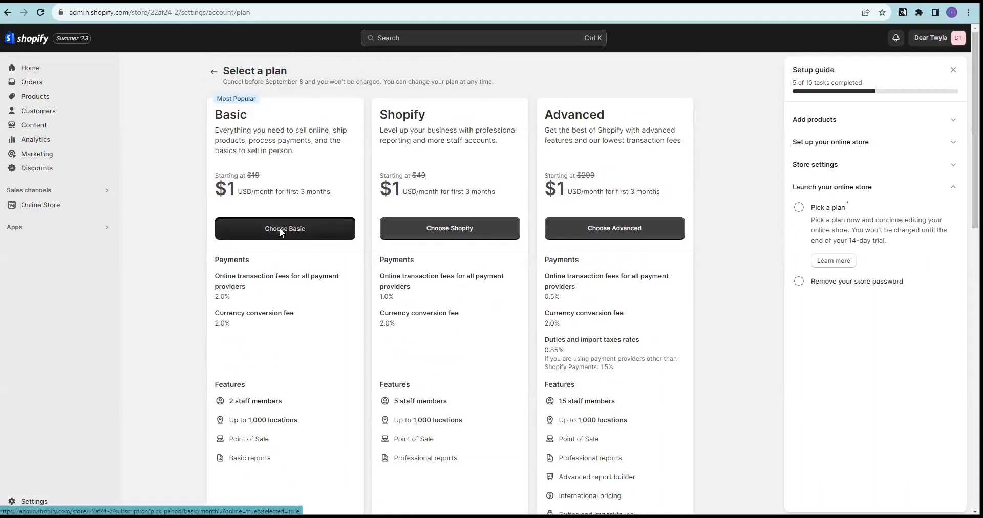
left_click(279, 228)
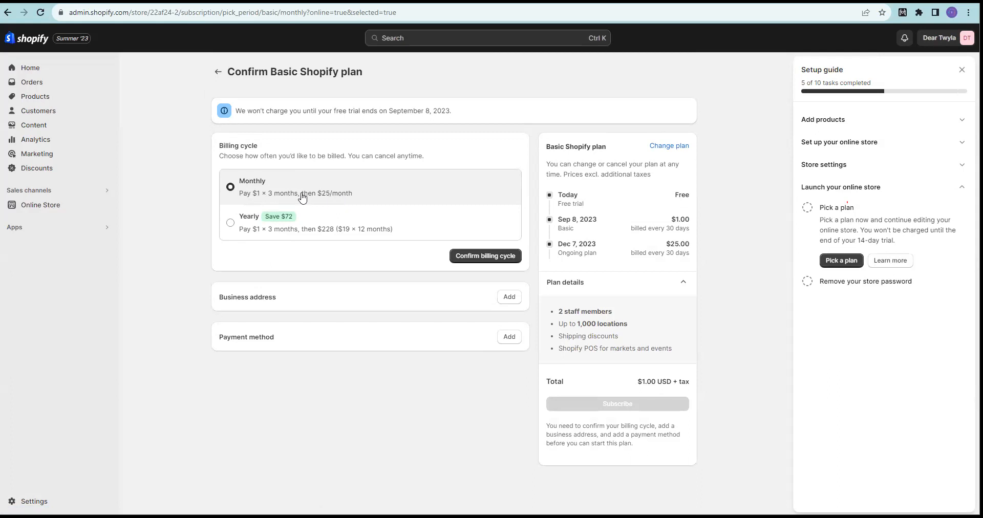
Select the yearly billing cycle and check its yearly cost by multiplying 19 by 12 in the Calculator.
left_click(230, 224)
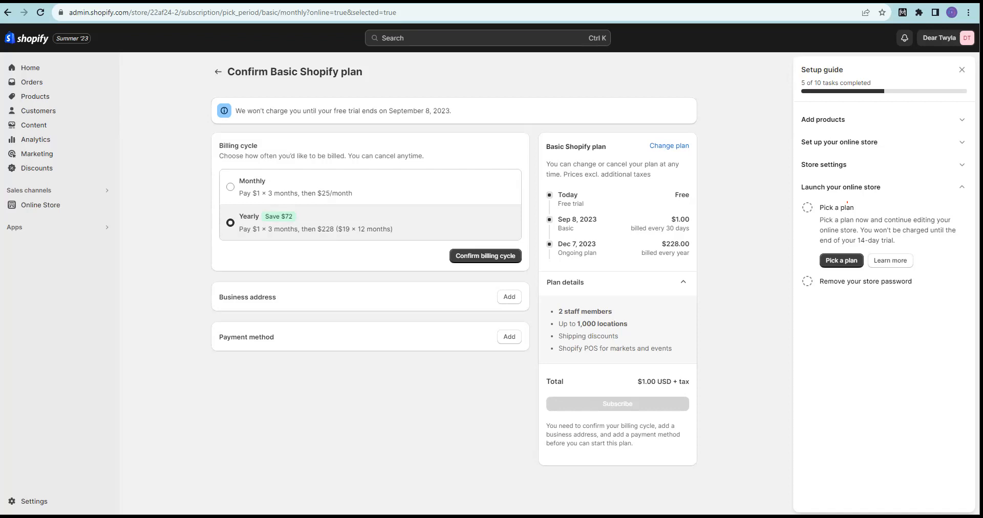
key("alt+Tab")
left_click(712, 236)
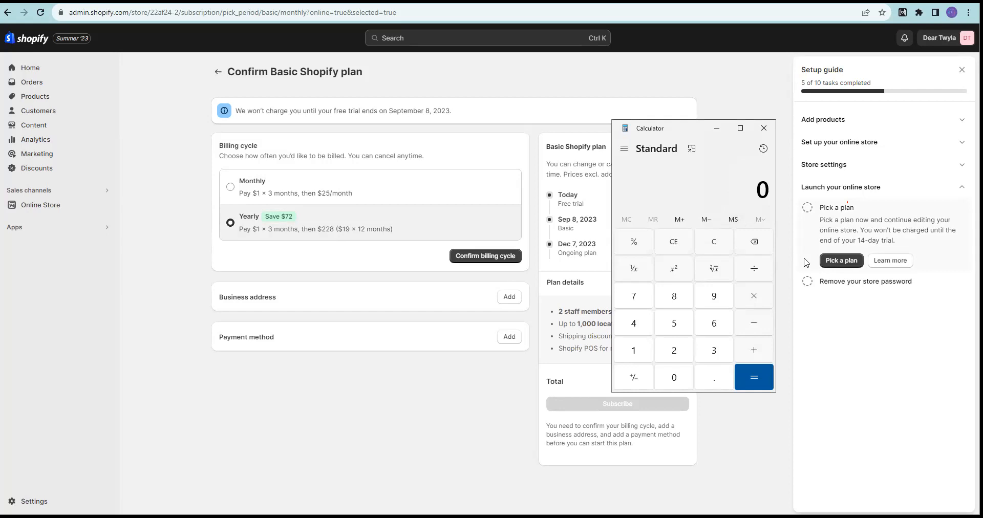
type("19 × 12")
key("Return")
key("ctrl+c")
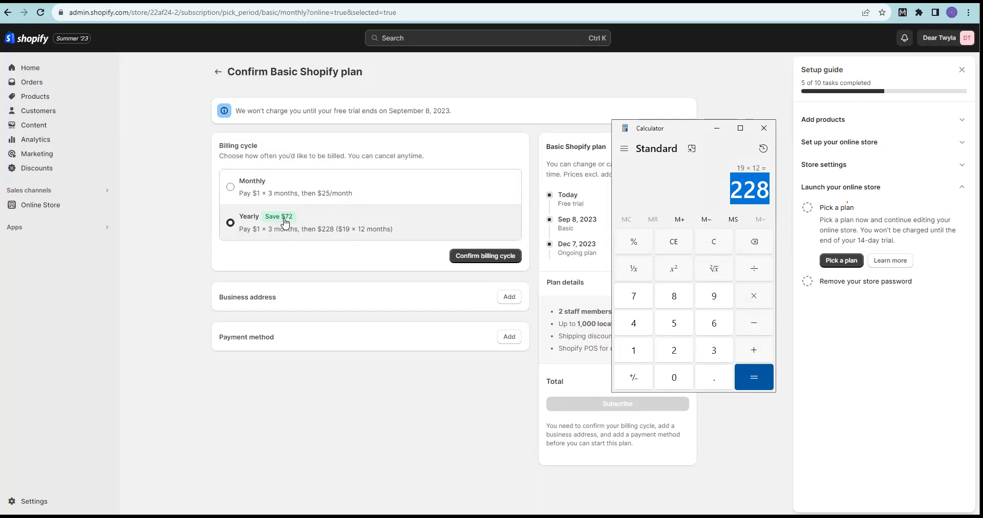
left_click(719, 237)
left_click(764, 128)
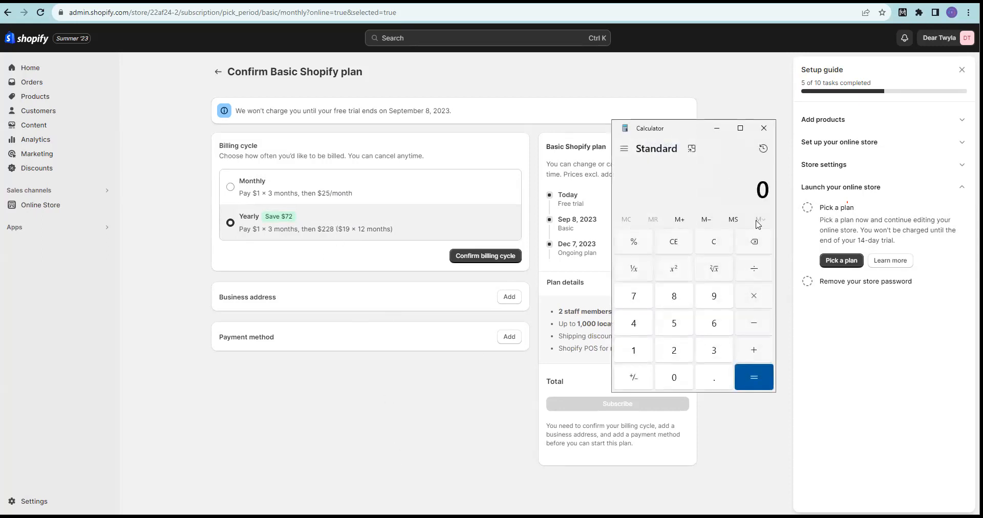
Convert the yearly plan cost by multiplying 228 by 55 in the Calculator, and close the Calculator.
type("228*55")
key("Return")
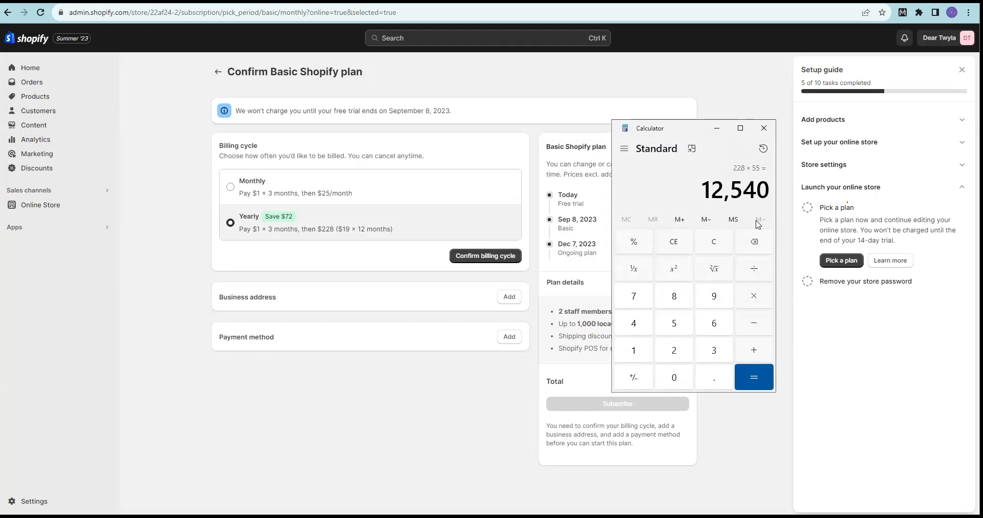
left_click_drag(710, 189, 773, 192)
left_click(723, 188)
left_click_drag(711, 190, 774, 193)
left_click(690, 193)
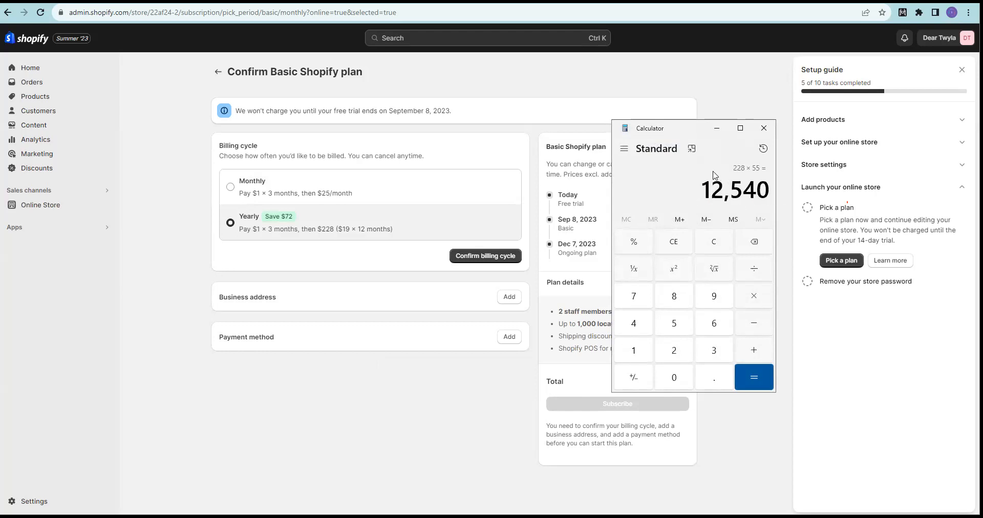
left_click(763, 128)
Select the monthly billing cycle, multiply 25 by 55 in the Calculator to convert its cost, and confirm the cycle.
left_click(229, 187)
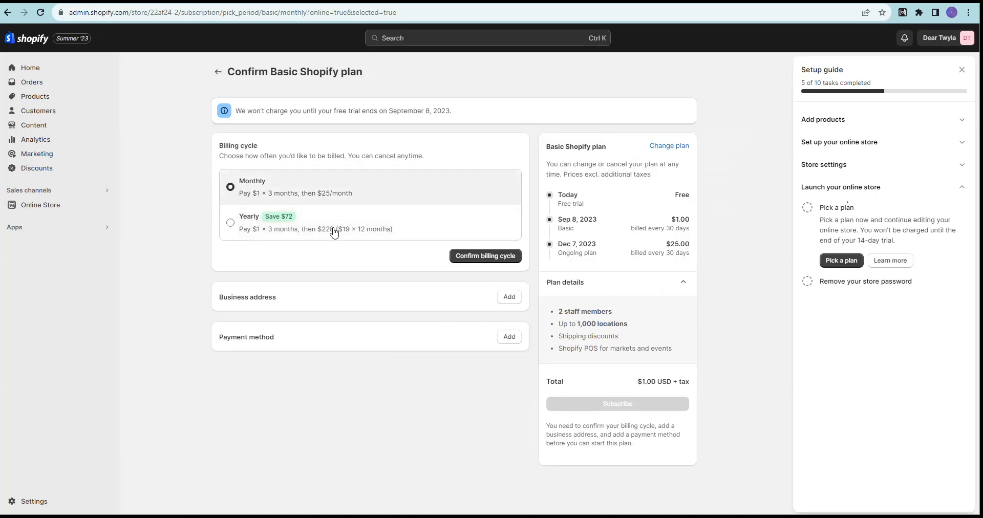
key("XF86Calculator")
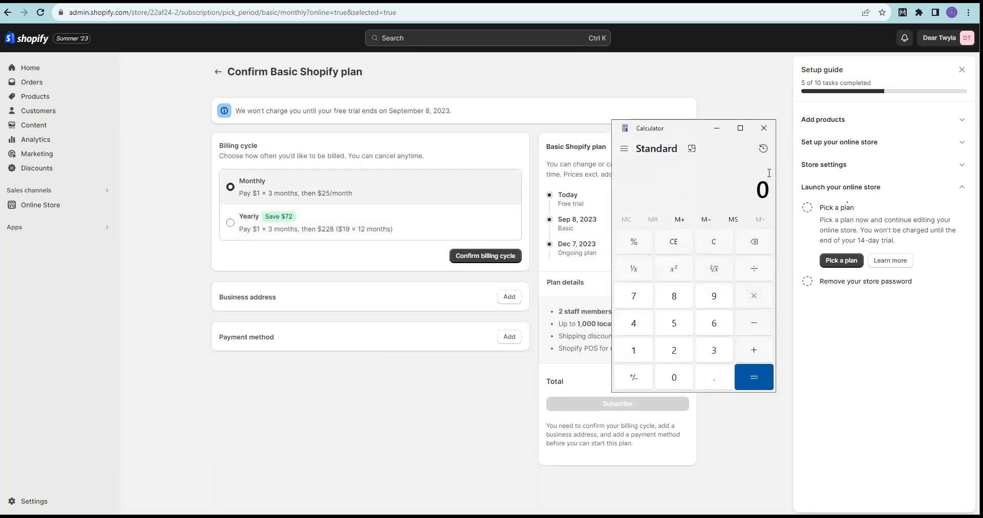
type("25*55")
key("Return")
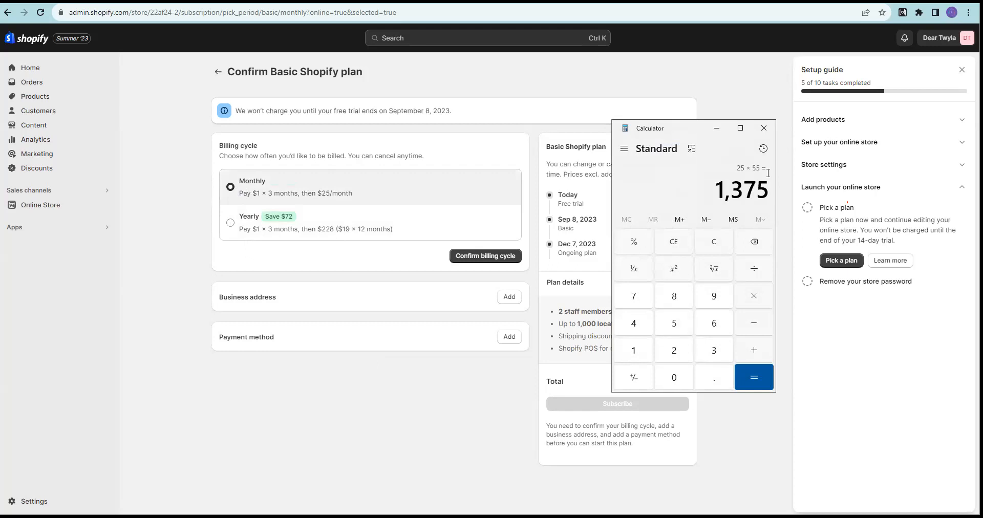
left_click(764, 132)
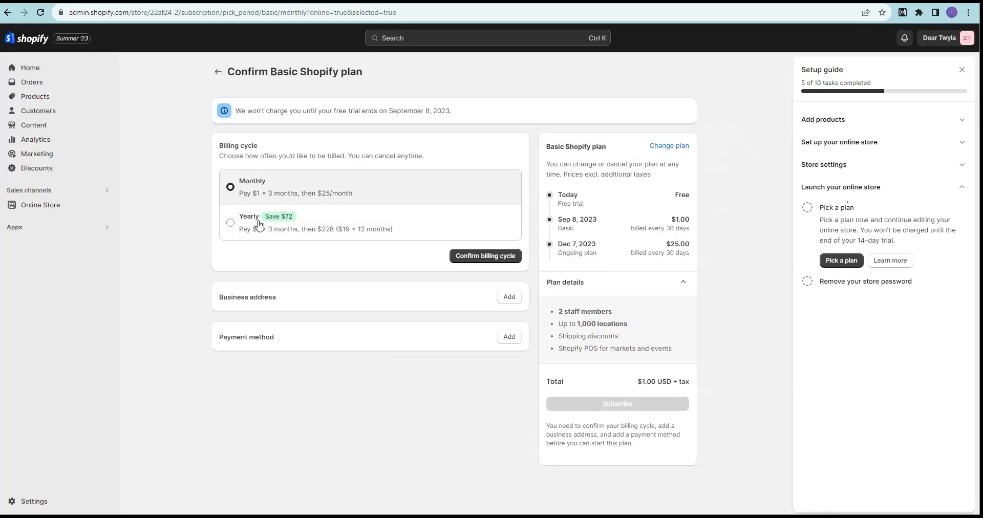
left_click(479, 256)
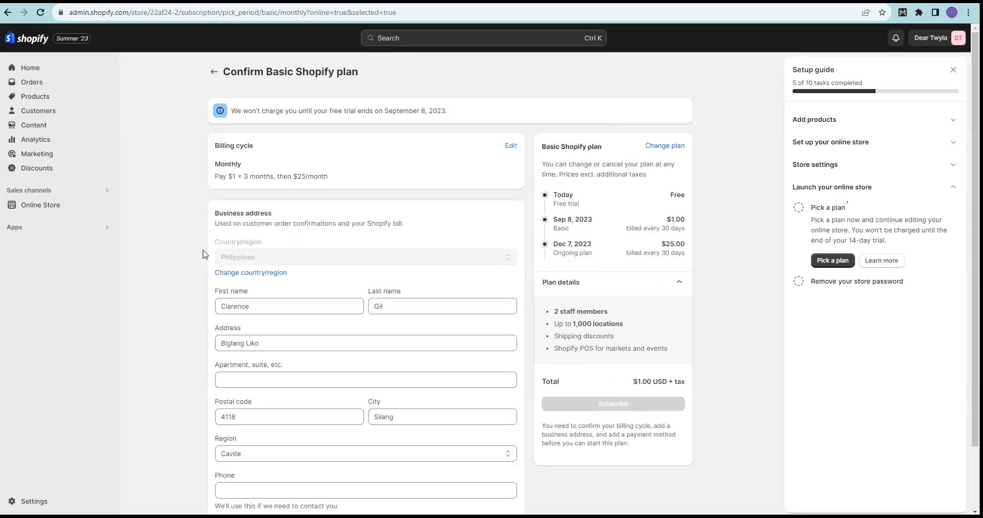
Check the name and address fields of the business address, and fill in its phone number.
scroll(202, 254, "down", 2)
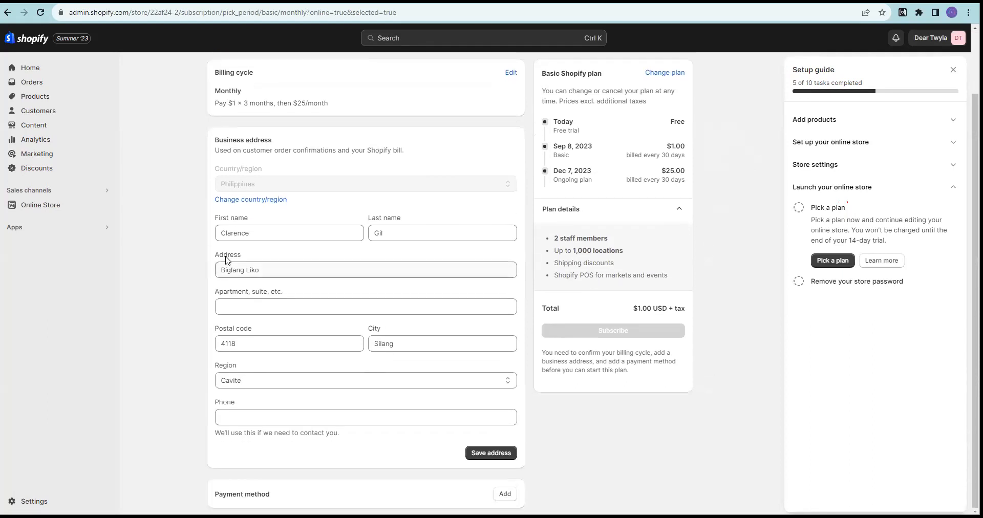
left_click(275, 233)
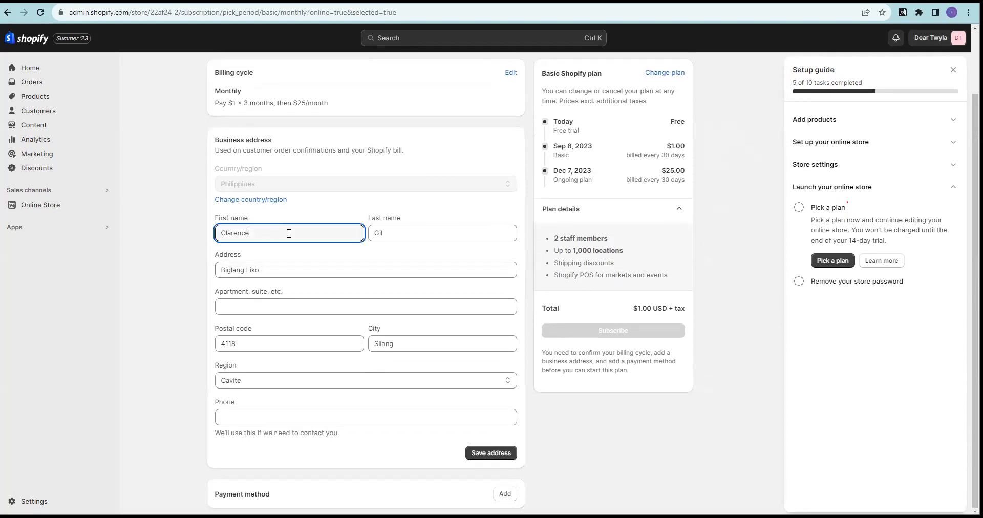
left_click(419, 233)
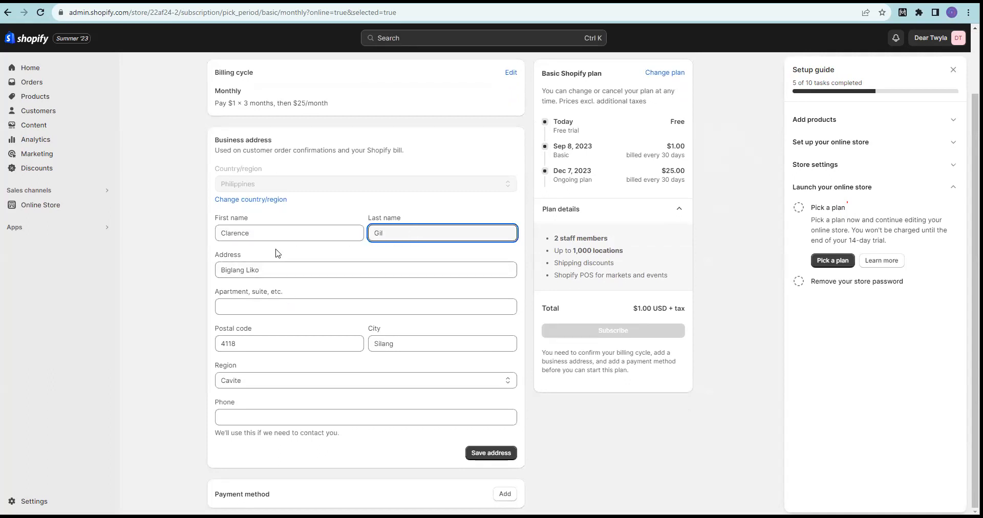
left_click(268, 272)
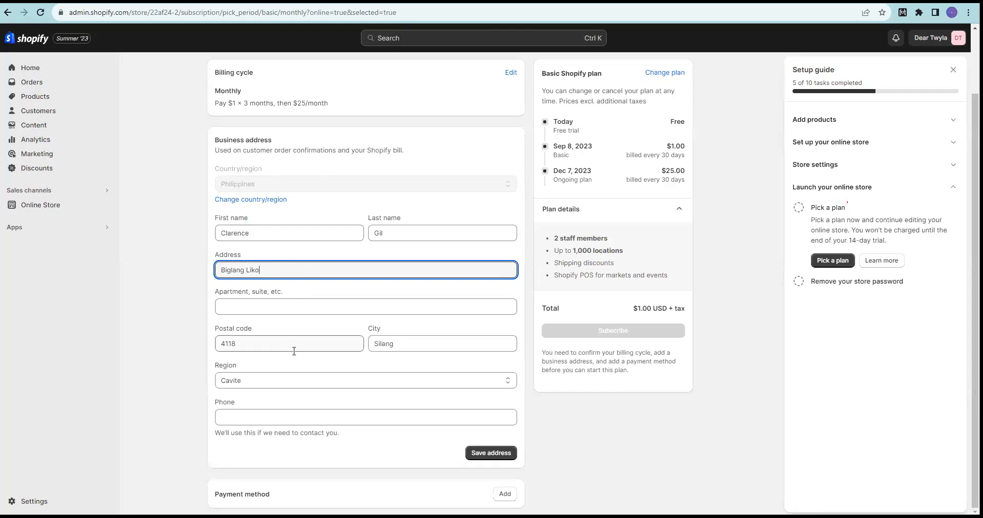
left_click(247, 420)
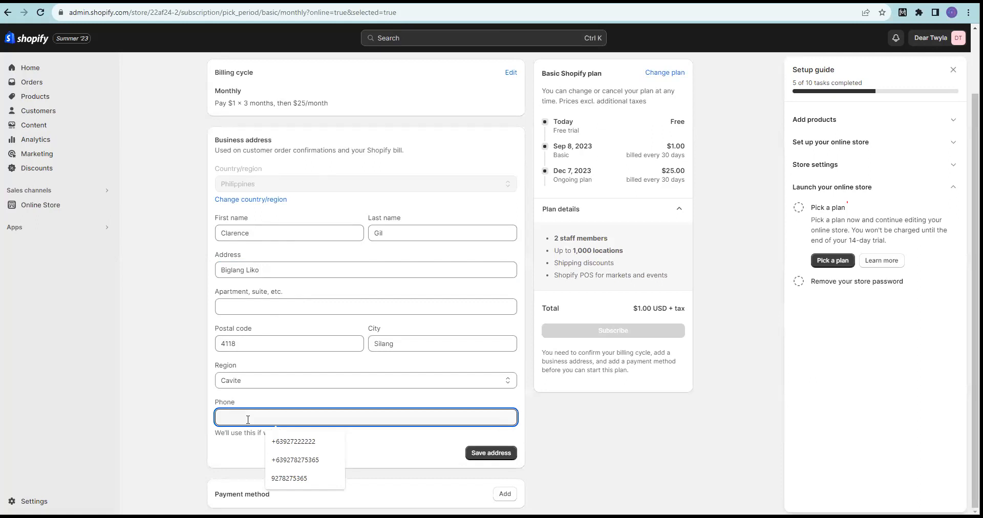
left_click(294, 441)
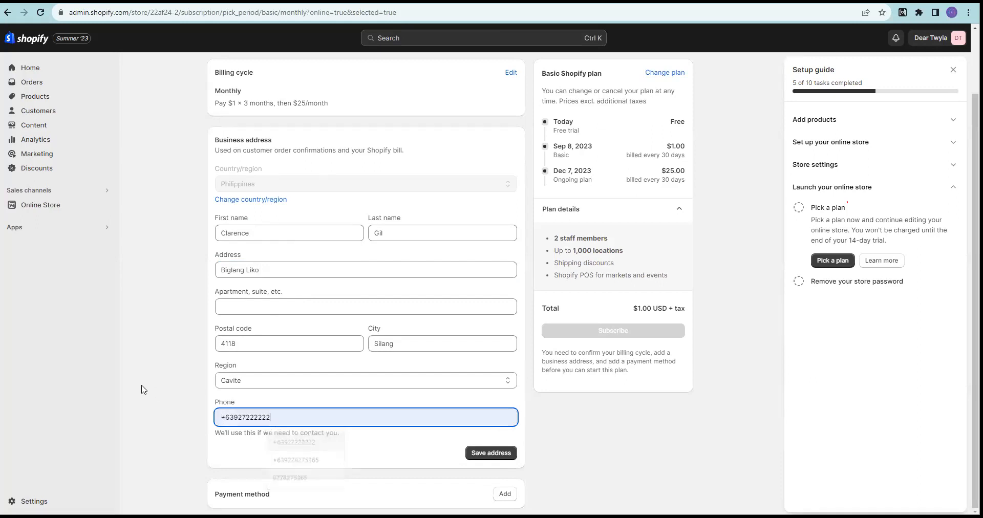
left_click(481, 454)
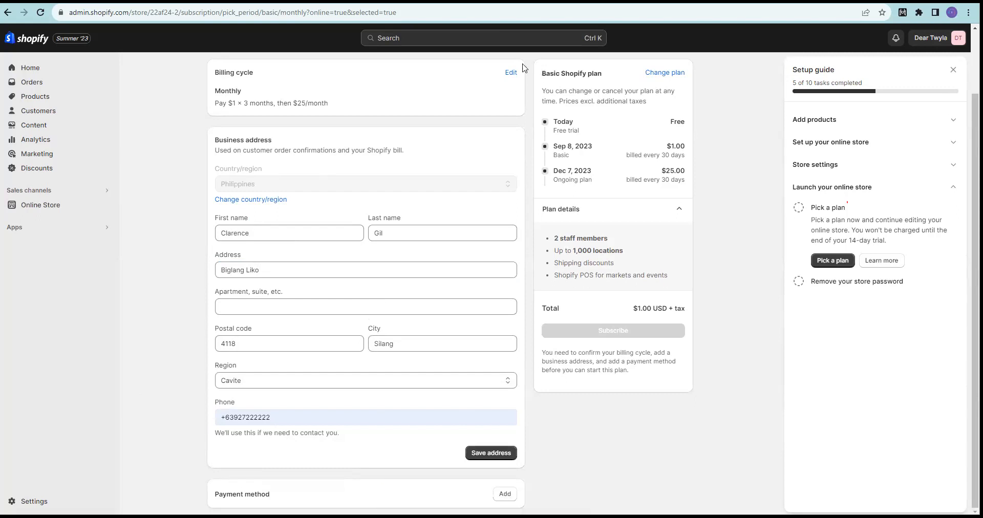
left_click(336, 414)
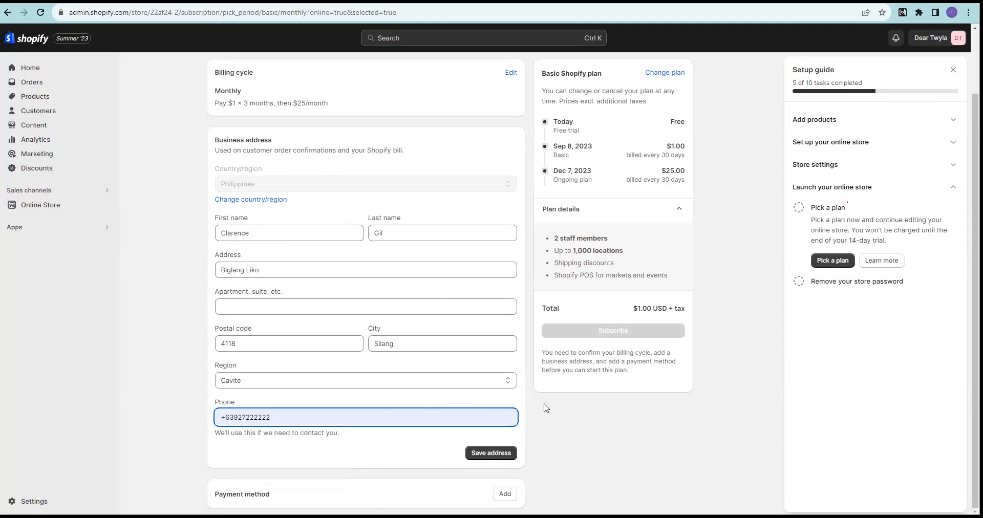
scroll(425, 266, "up", 2)
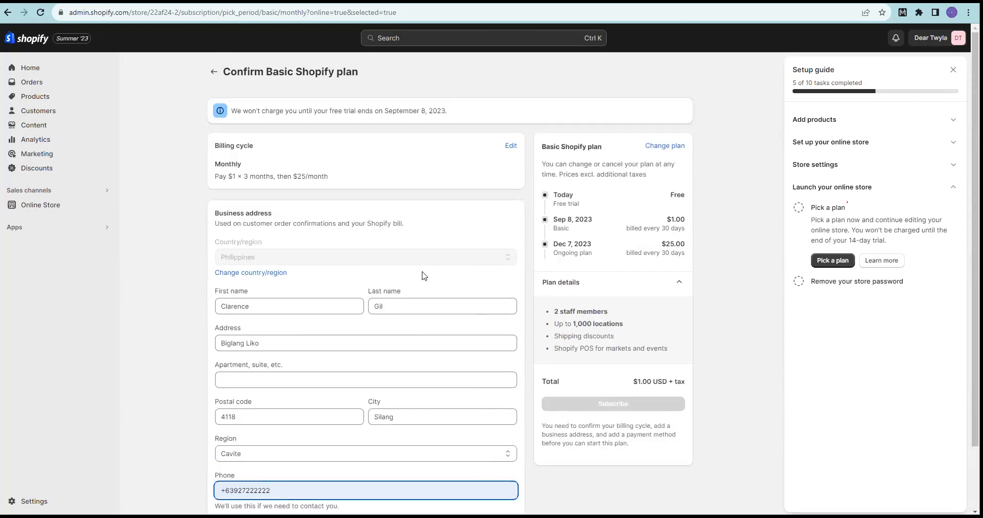
scroll(421, 272, "down", 2)
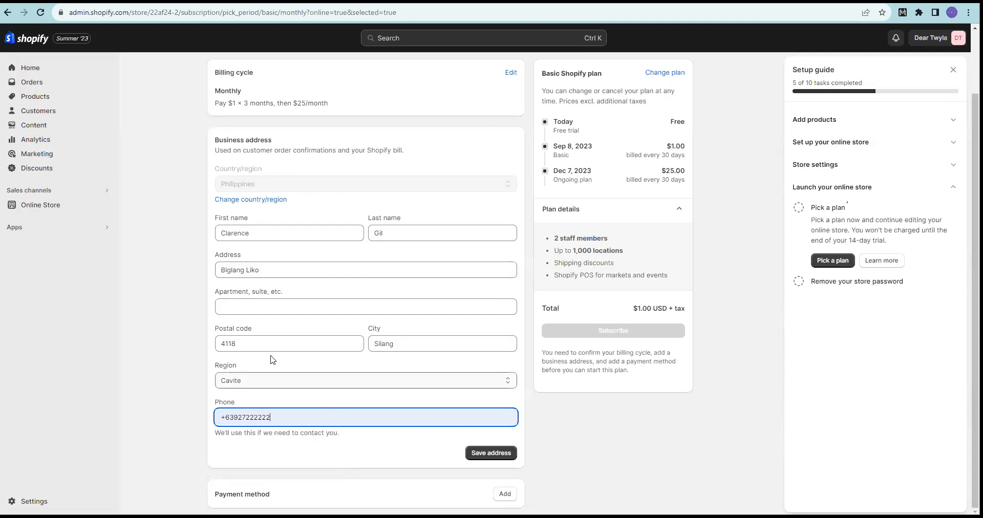
Start adding a payment method for the plan and choose credit or debit card.
left_click(505, 494)
scroll(394, 362, "down", 2)
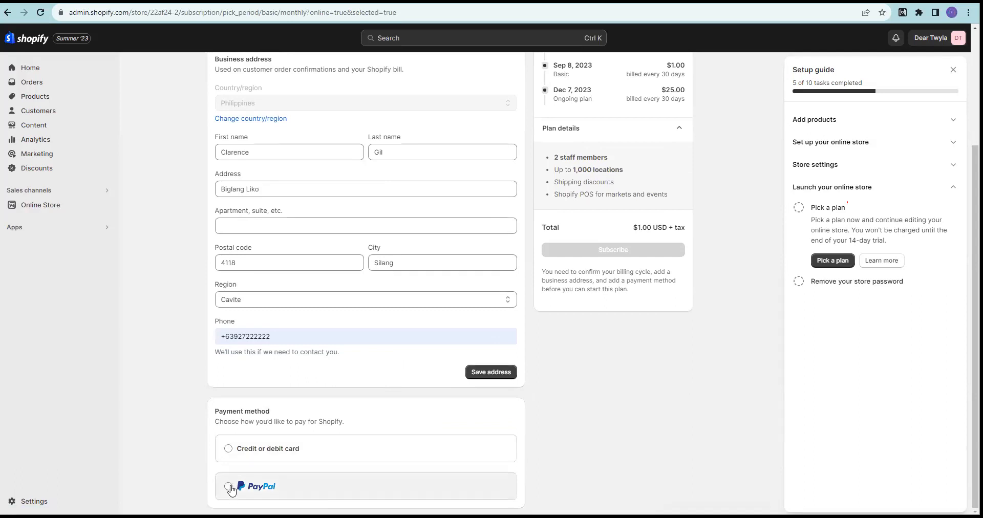
scroll(225, 435, "up", 3)
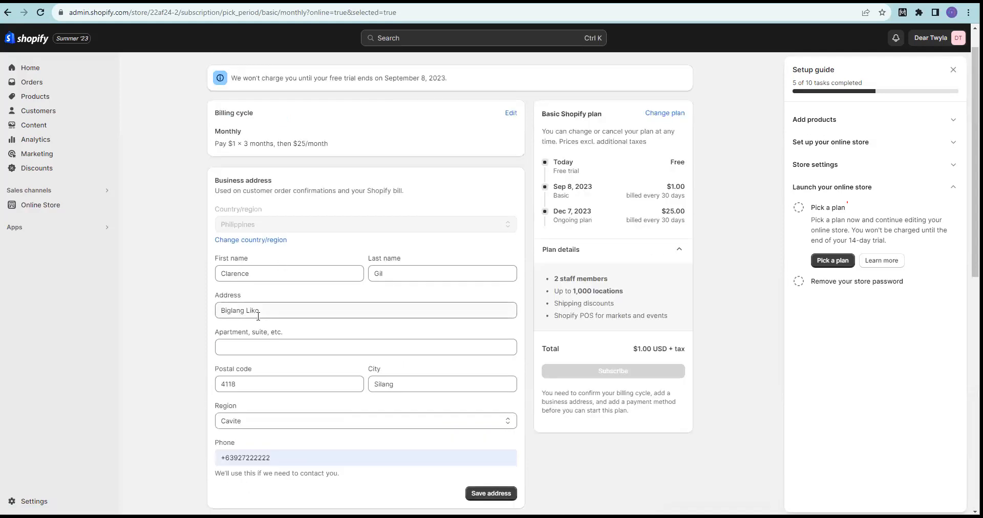
scroll(261, 315, "down", 6)
scroll(271, 318, "down", 4)
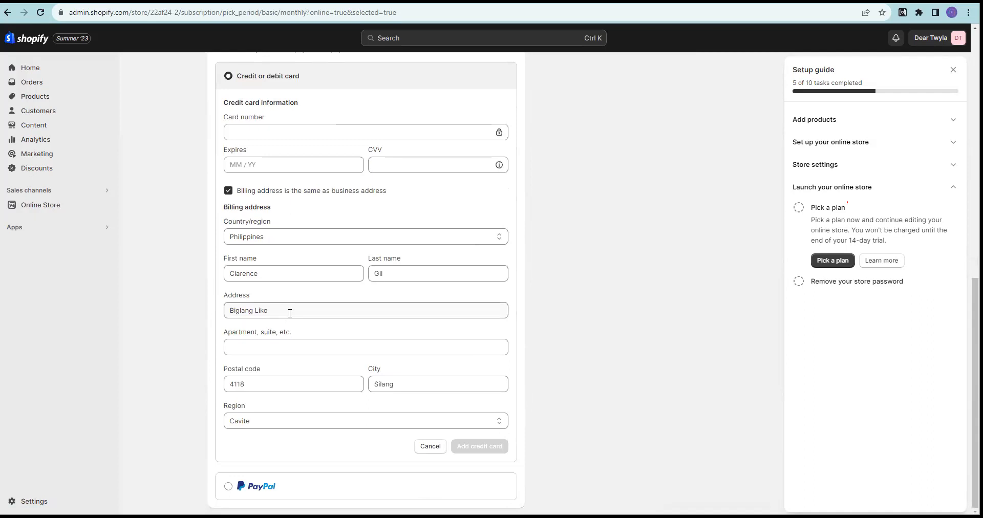
scroll(288, 307, "up", 1)
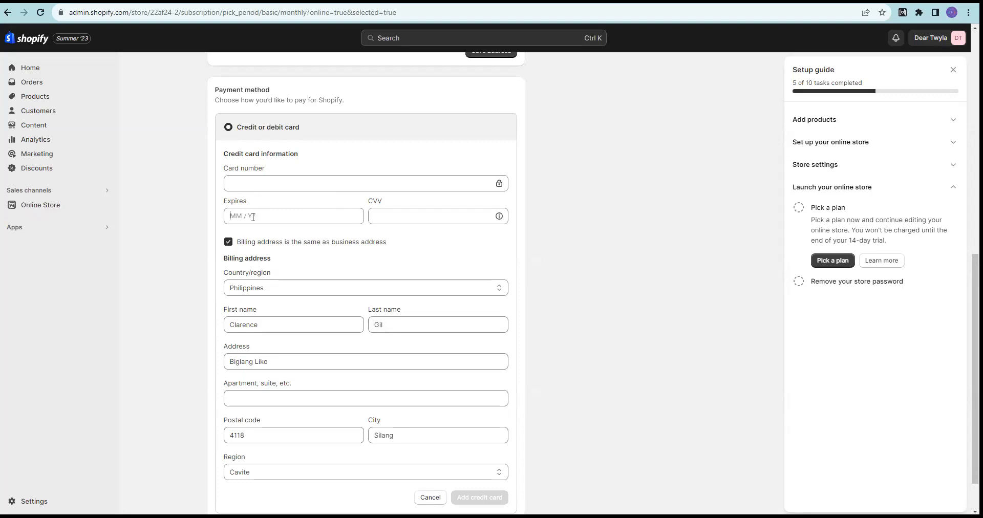
Examine the credit card form, including the CVV field and the billing address section.
mouse_move(381, 199)
left_mouse_down()
mouse_move(365, 203)
mouse_move(394, 202)
mouse_move(368, 201)
left_mouse_up()
left_click(367, 199)
left_click(390, 205)
left_click_drag(372, 201, 389, 201)
left_click(370, 201)
double_click(368, 201)
scroll(192, 242, "down", 1)
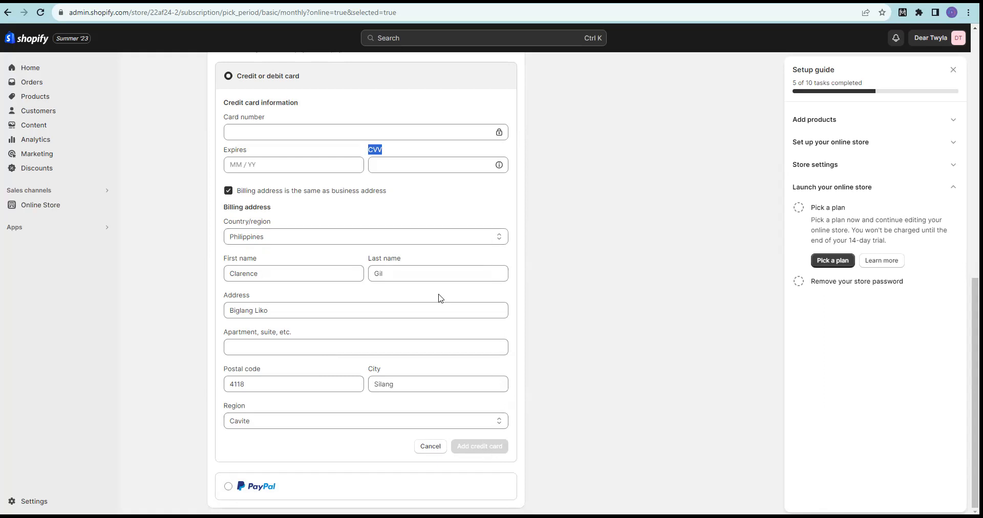
scroll(405, 192, "up", 2)
left_click(398, 252)
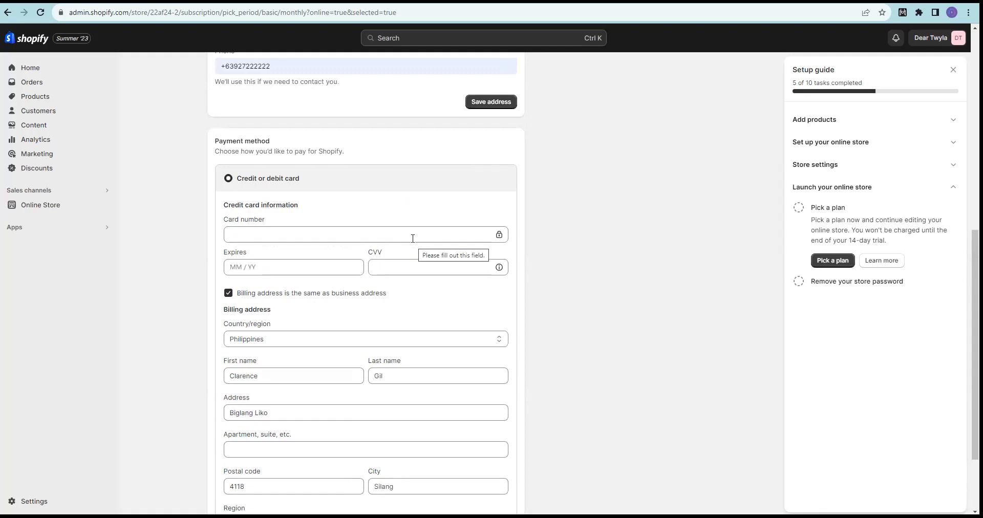
Look over the Basic plan's billing cycle, business address and plan summary, and return to the store's home.
scroll(397, 241, "up", 4)
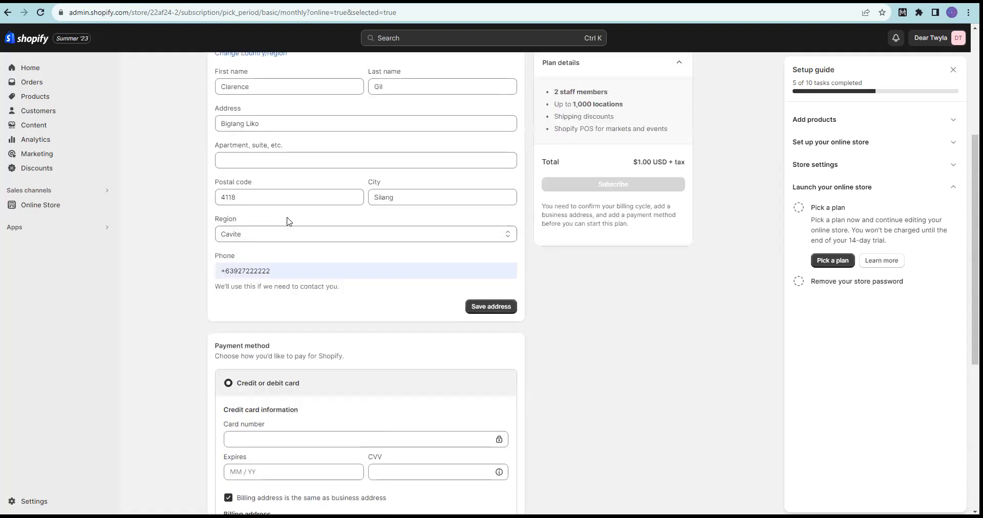
scroll(512, 256, "up", 4)
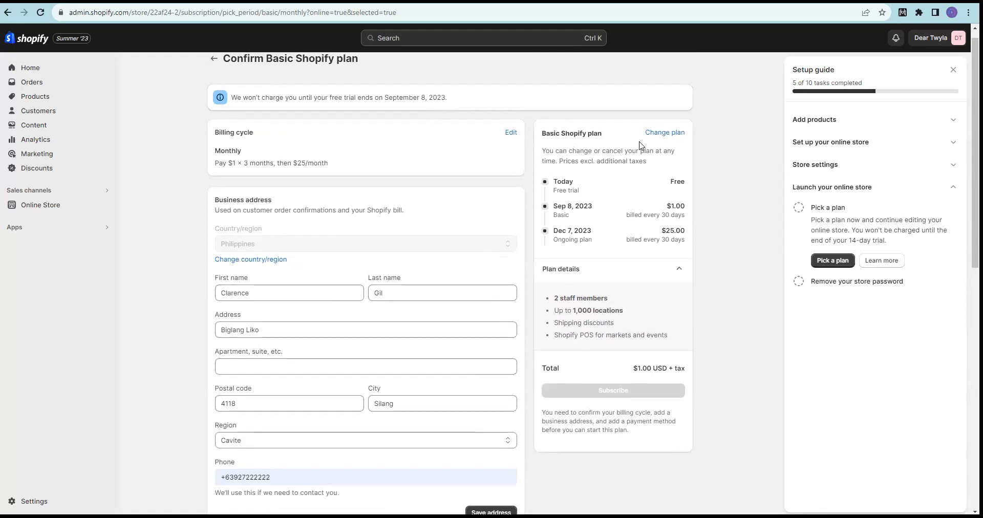
scroll(429, 98, "up", 1)
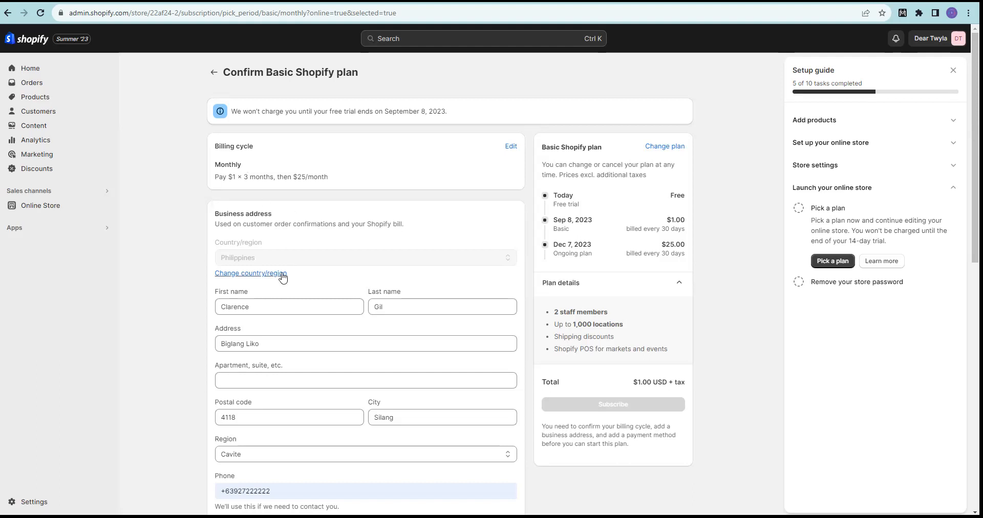
scroll(219, 364, "down", 2)
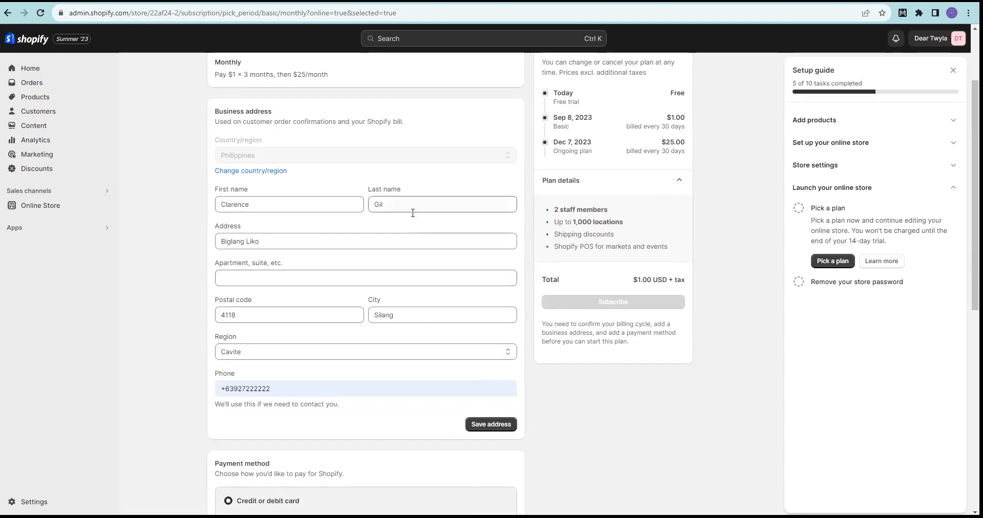
scroll(327, 255, "up", 2)
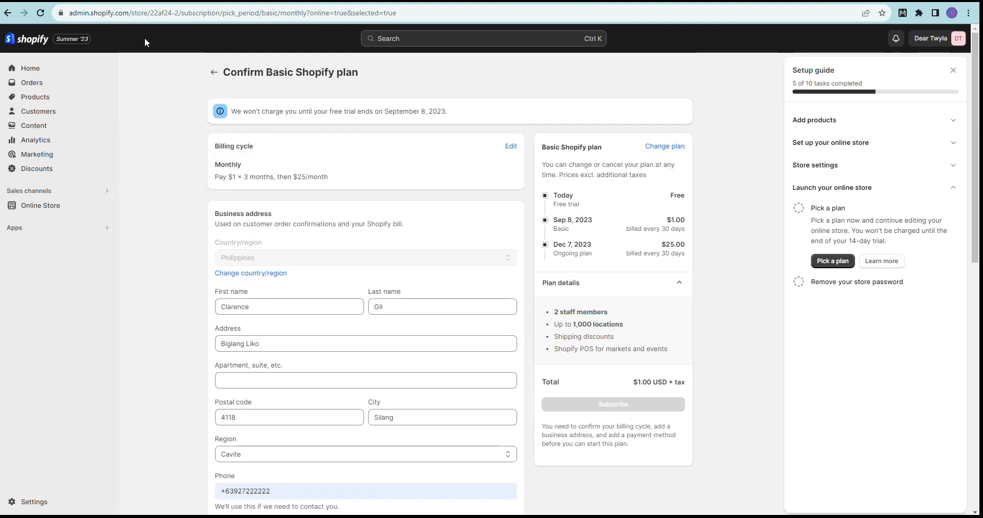
left_click(35, 72)
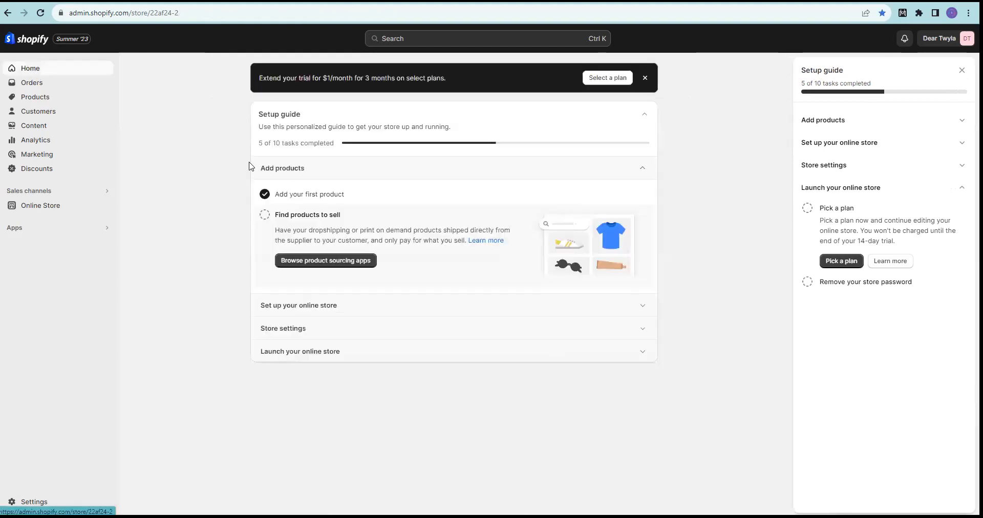